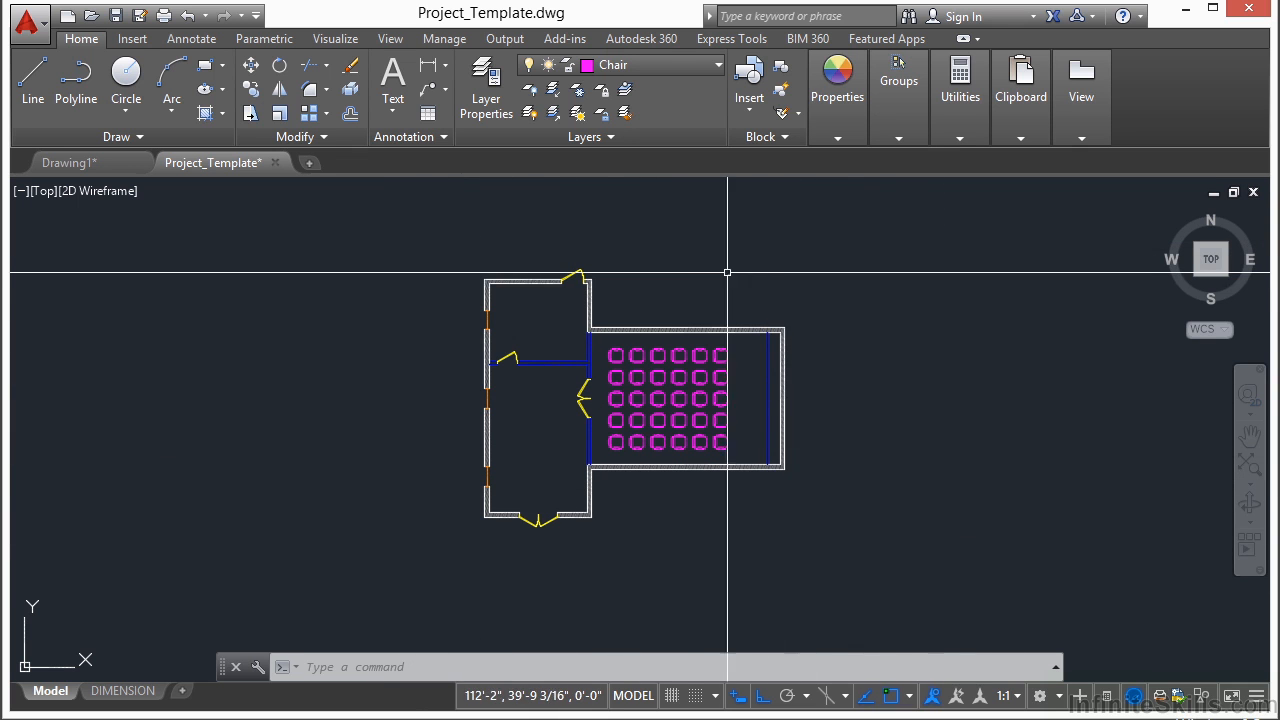
Step: On the Footing layer, start a polyline along the west wing's outer north wall, from its northeast corner to its northwest corner
left_click(718, 66)
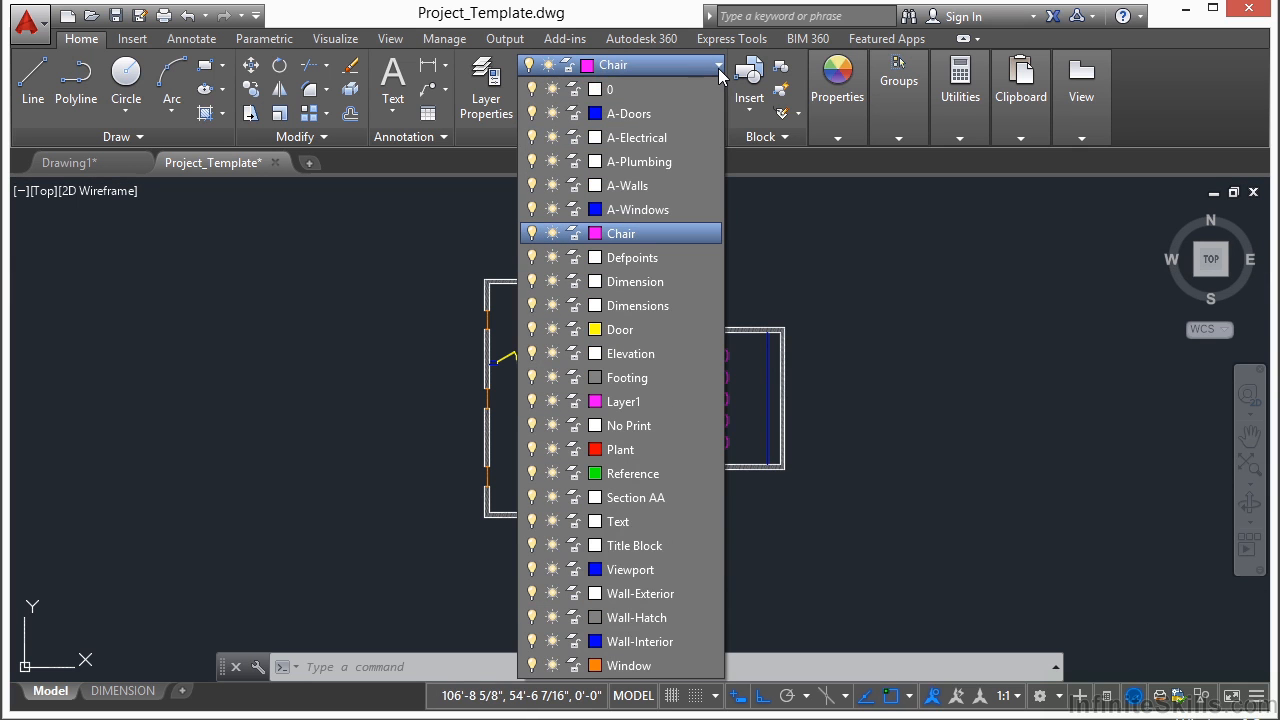
left_click(630, 378)
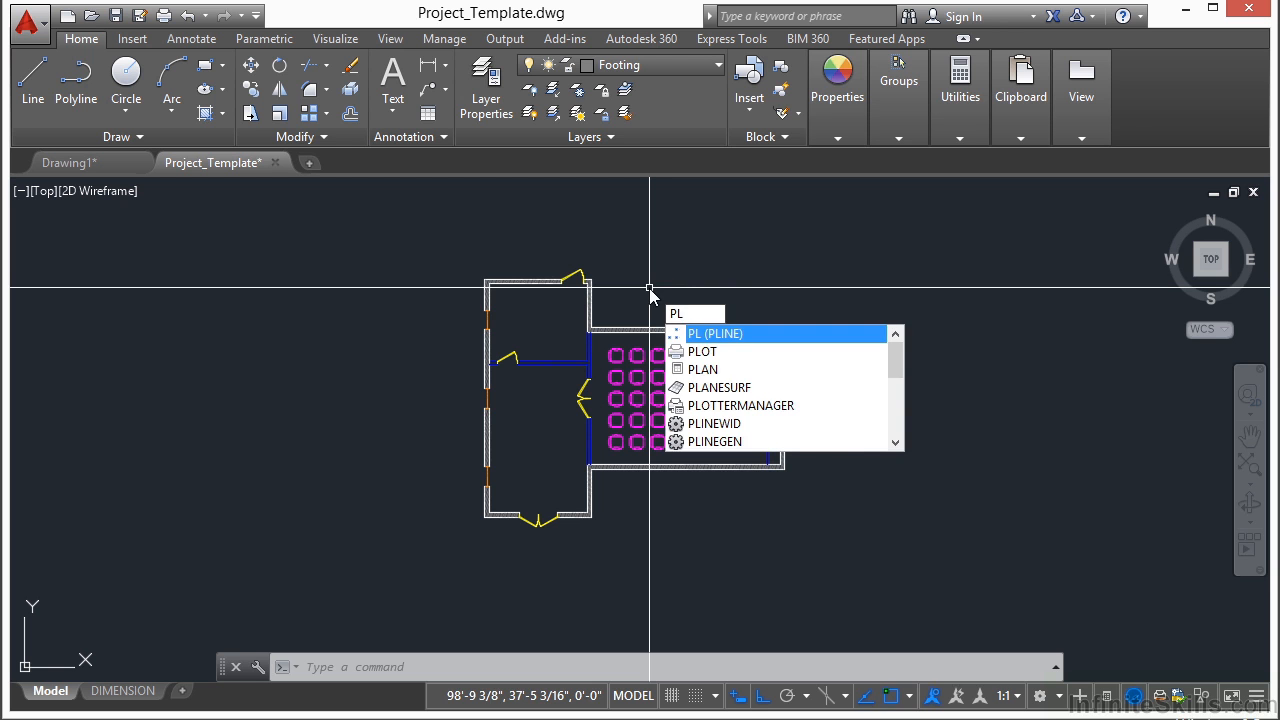
key("Return")
scroll(645, 292, "up", 7)
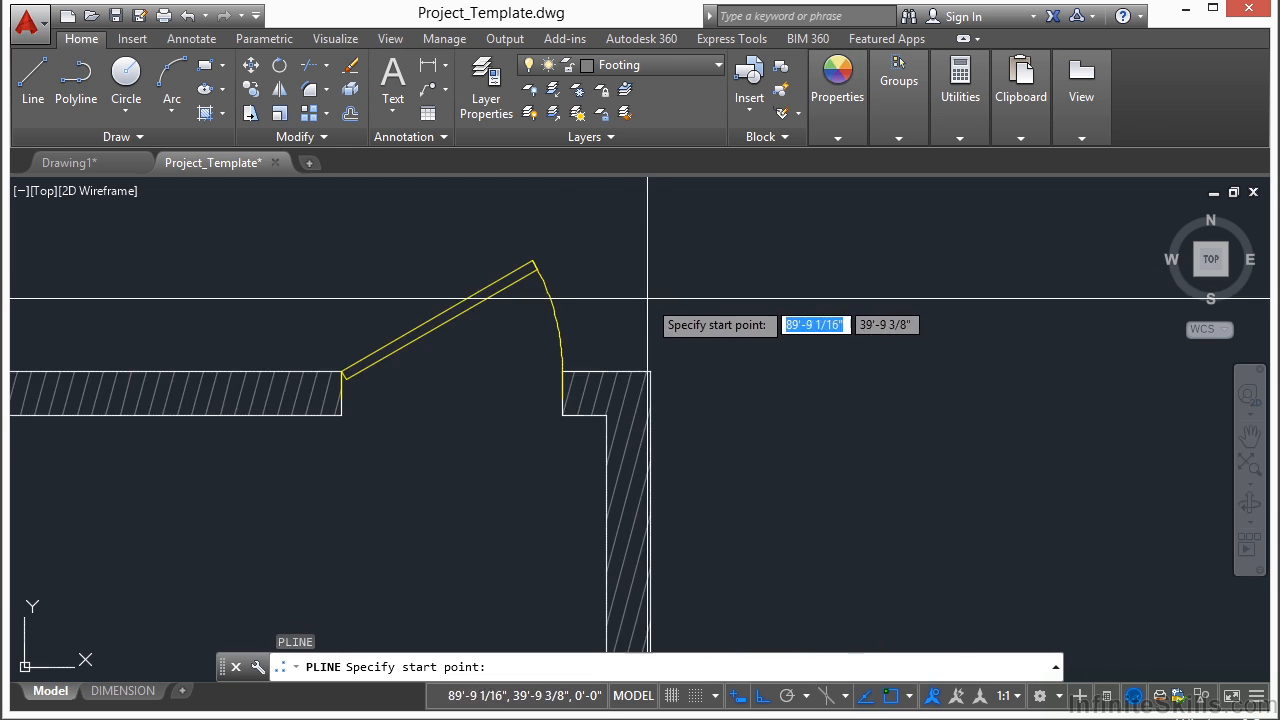
scroll(720, 349, "up", 4)
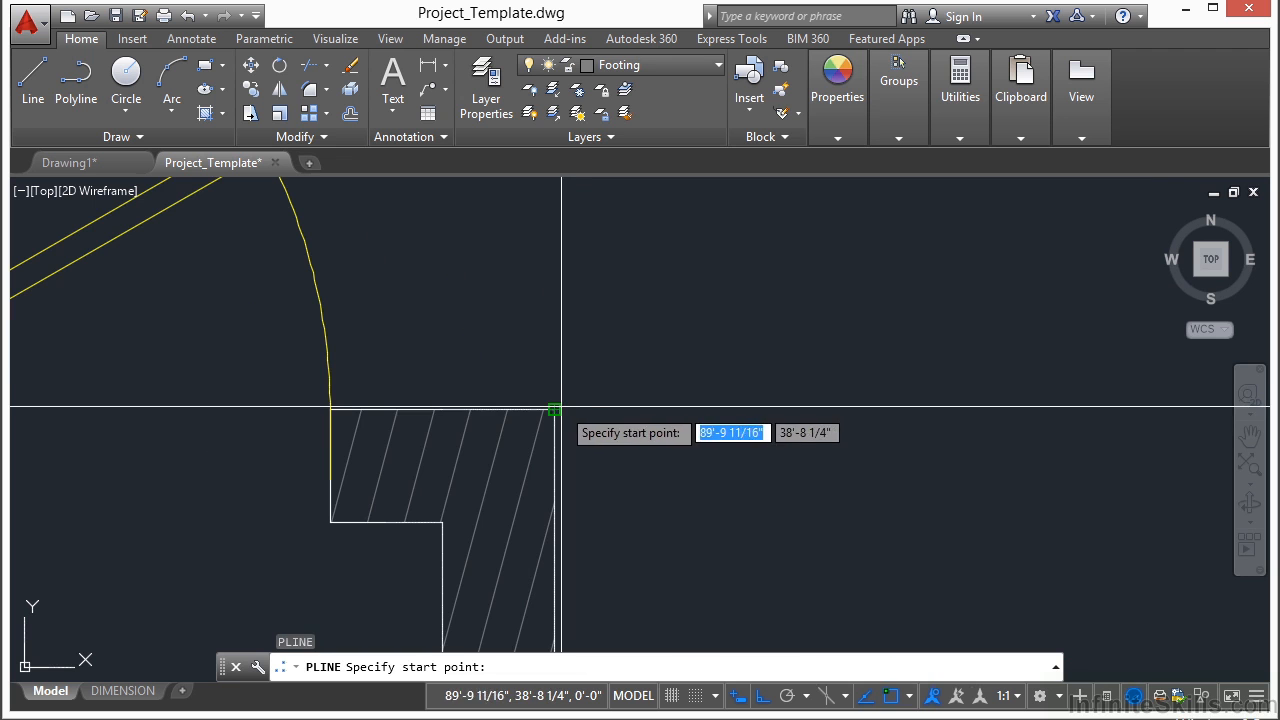
left_click(561, 408)
scroll(966, 391, "down", 6)
scroll(122, 397, "up", 6)
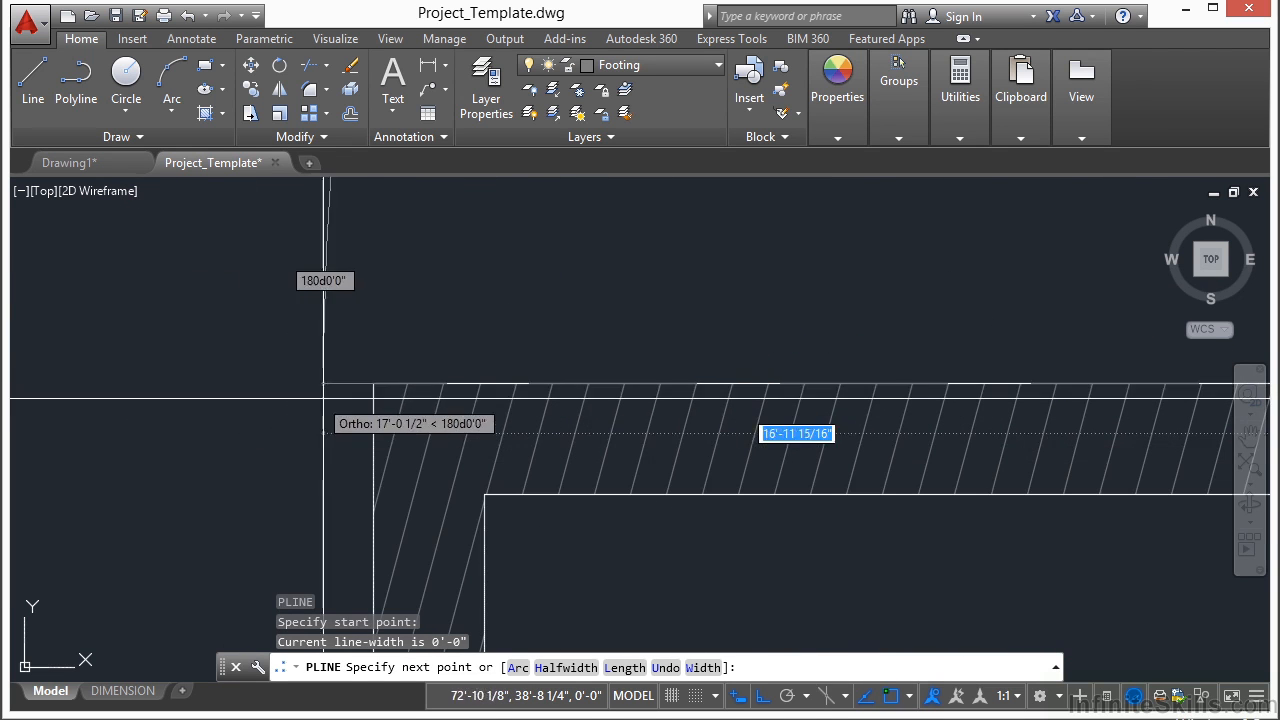
left_click(373, 385)
Step: Continue the polyline down the west wing's outer west wall and along its south wall to the southeast corner
scroll(458, 297, "down", 6)
scroll(523, 413, "down", 3)
middle_click_drag(541, 532, 534, 120)
scroll(468, 424, "up", 10)
scroll(447, 380, "up", 2)
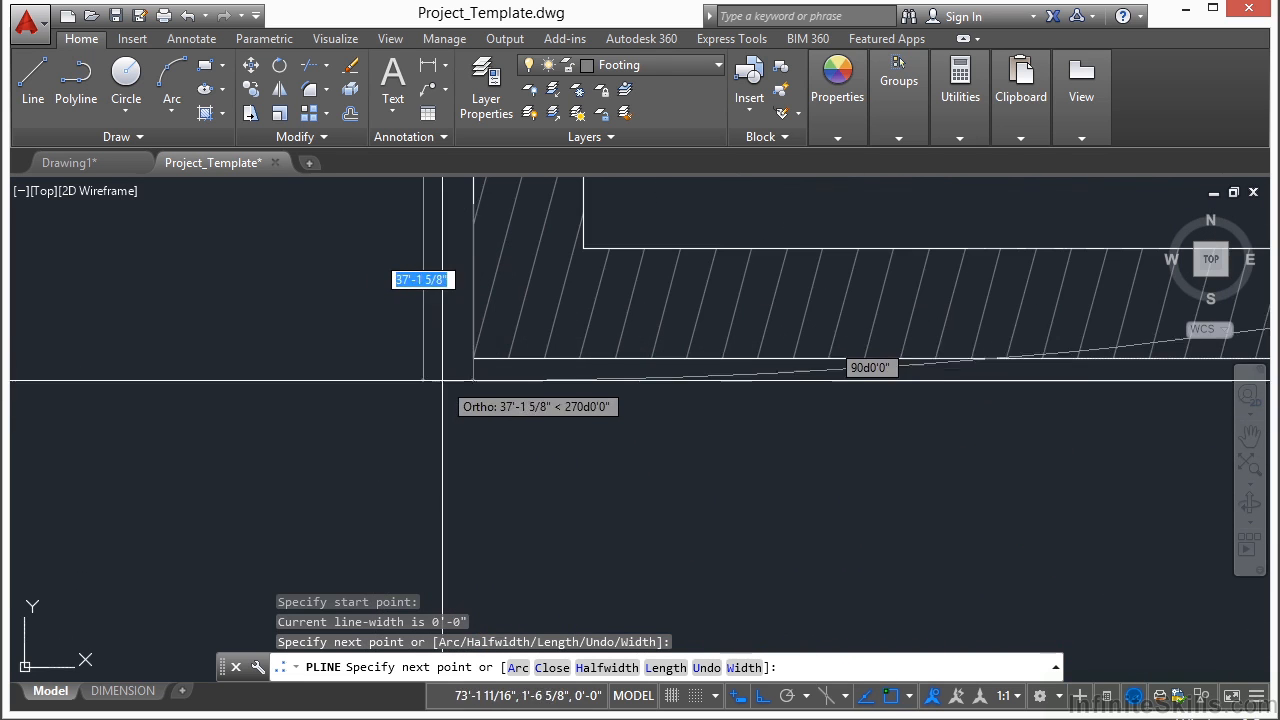
left_click(473, 361)
scroll(275, 453, "down", 6)
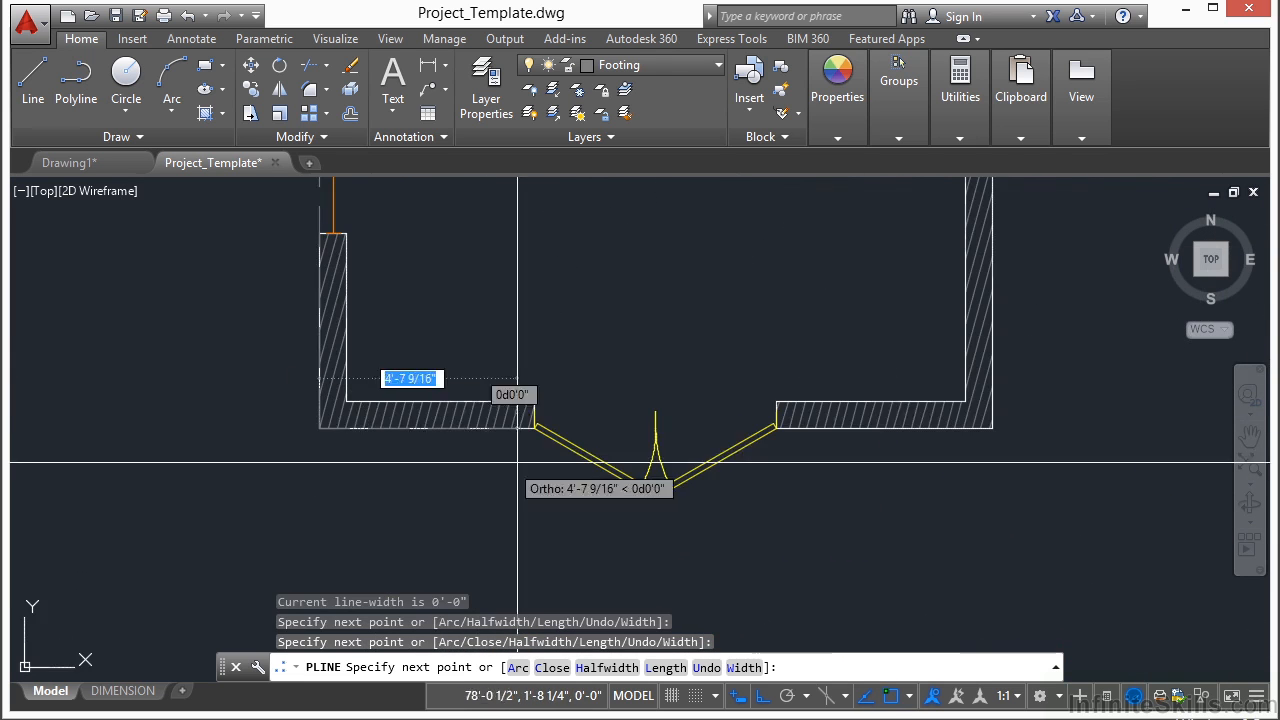
scroll(1050, 433, "up", 6)
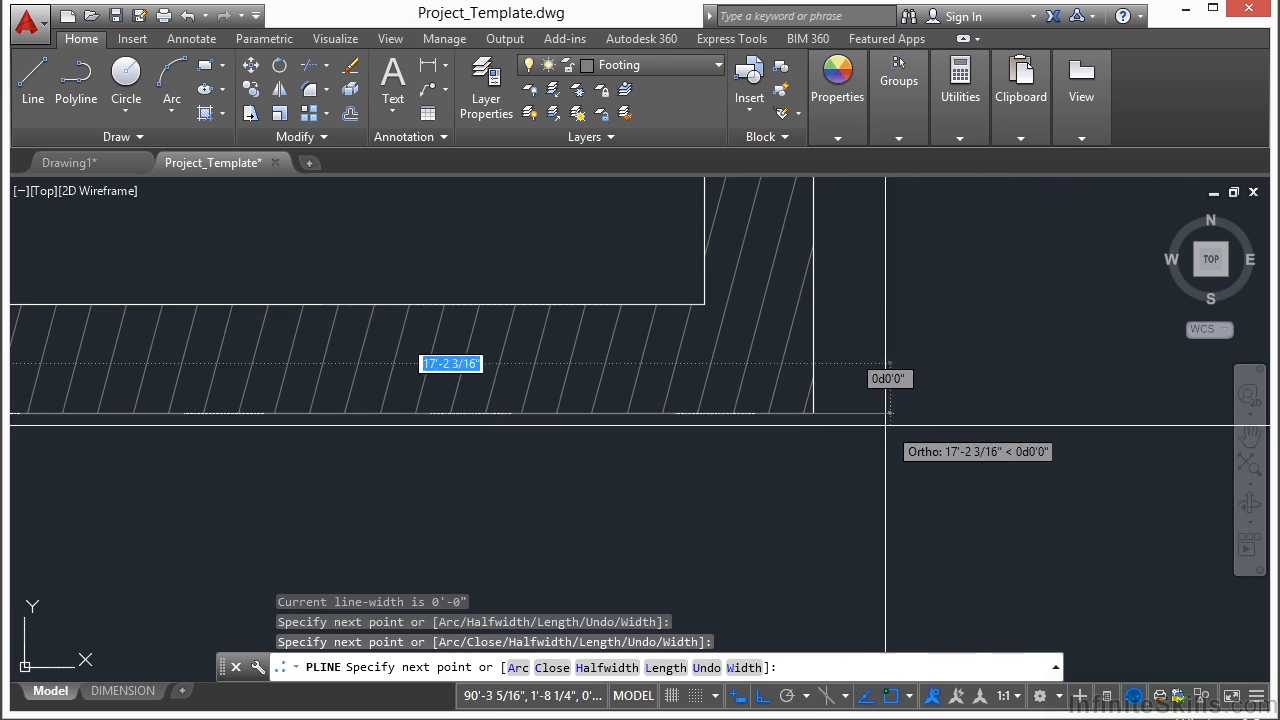
left_click(813, 413)
Step: Trace the polyline up to the south inner corner, then around the seating hall's outer south and east walls to its northeast corner
scroll(640, 525, "down", 5)
scroll(665, 225, "up", 5)
scroll(665, 230, "up", 4)
scroll(430, 350, "down", 6)
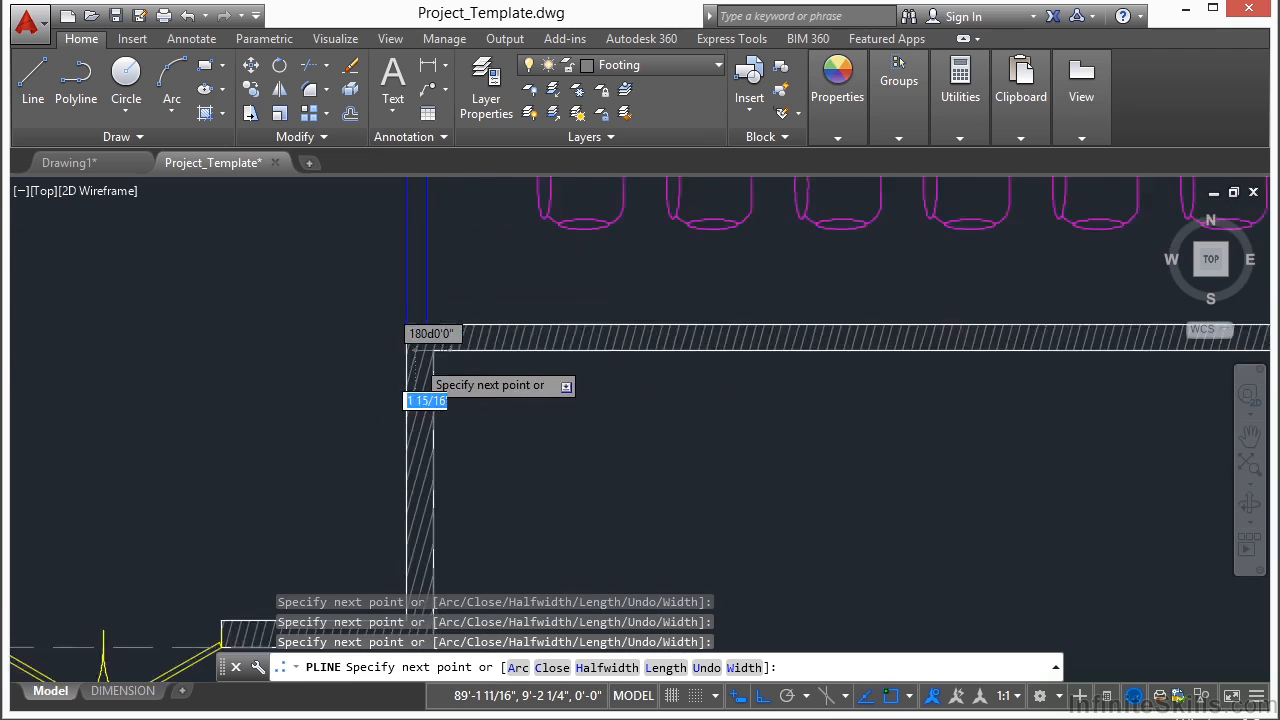
scroll(902, 346, "up", 10)
left_click(806, 449)
scroll(694, 529, "down", 6)
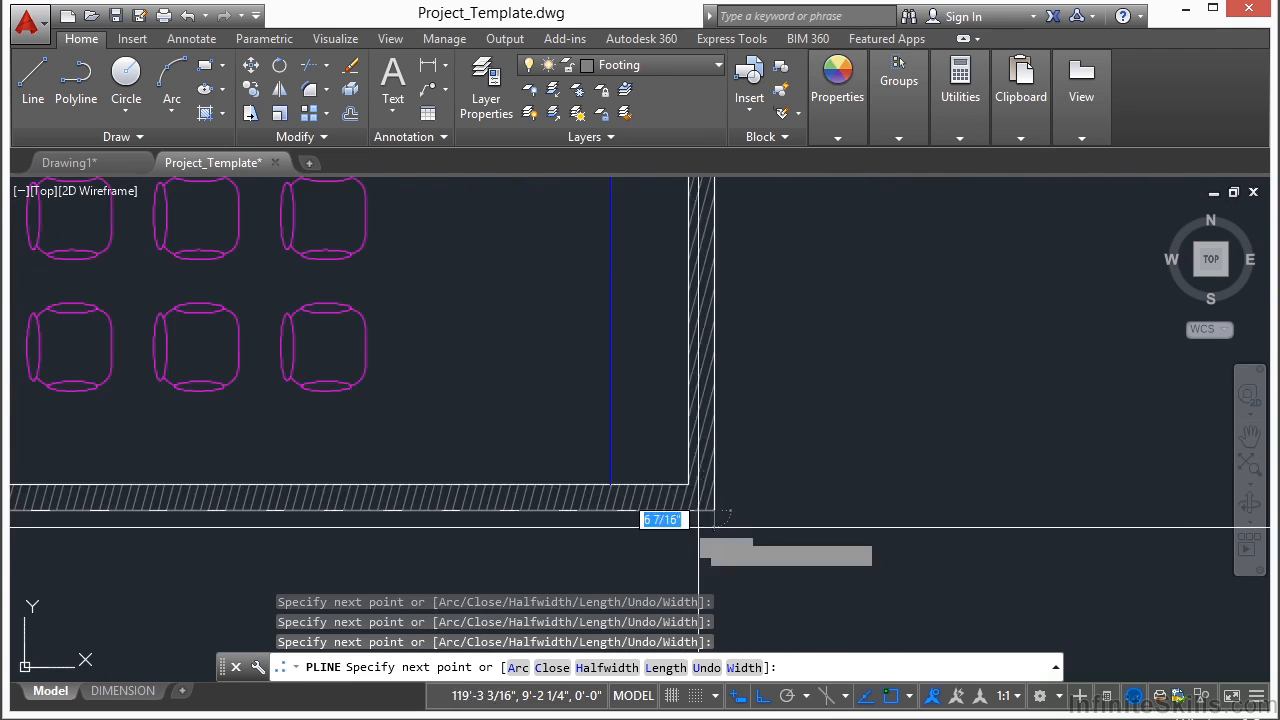
scroll(811, 437, "down", 4)
scroll(840, 450, "up", 5)
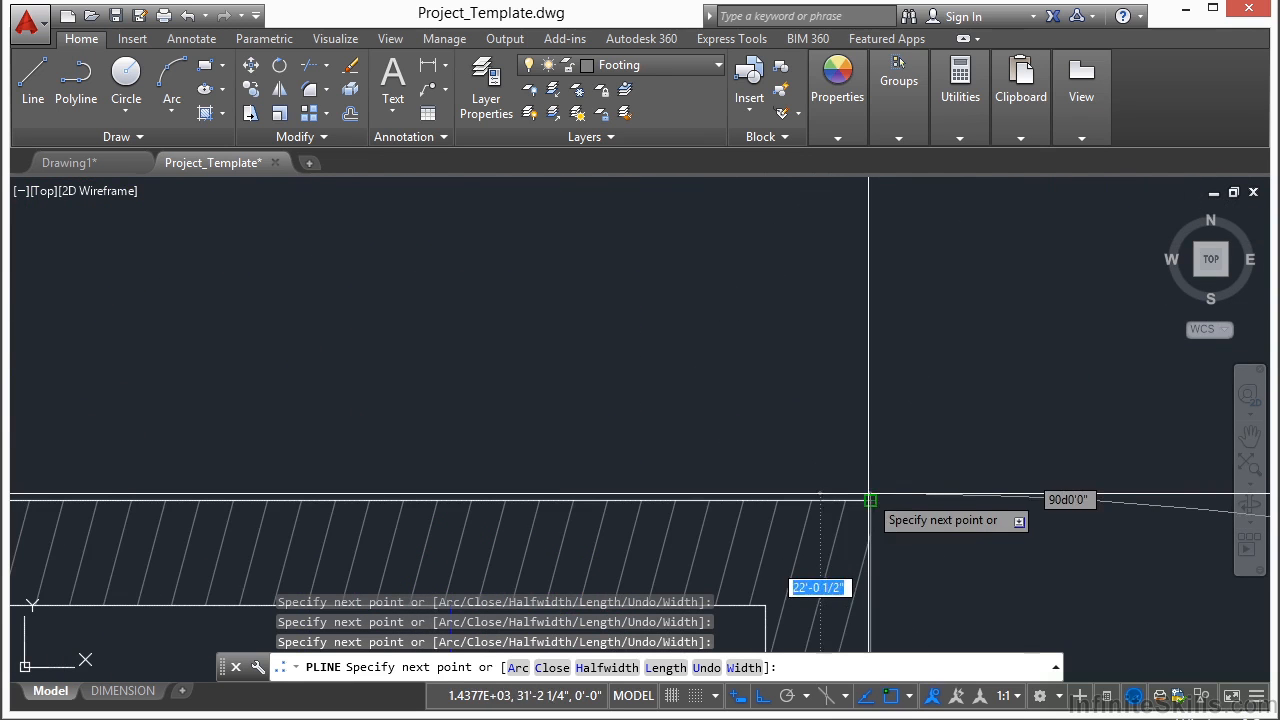
Step: Trace the hall's outer north wall to the inner corner and close the polyline at its starting point
scroll(868, 497, "down", 8)
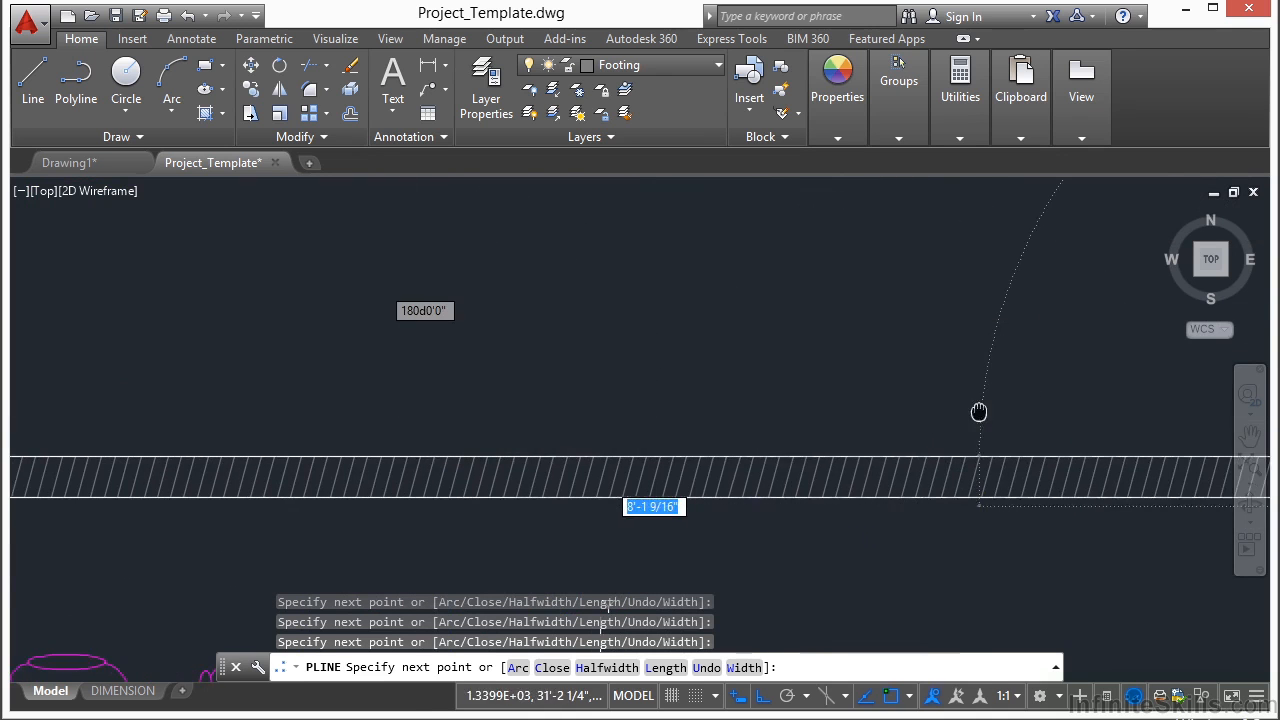
scroll(400, 466, "up", 7)
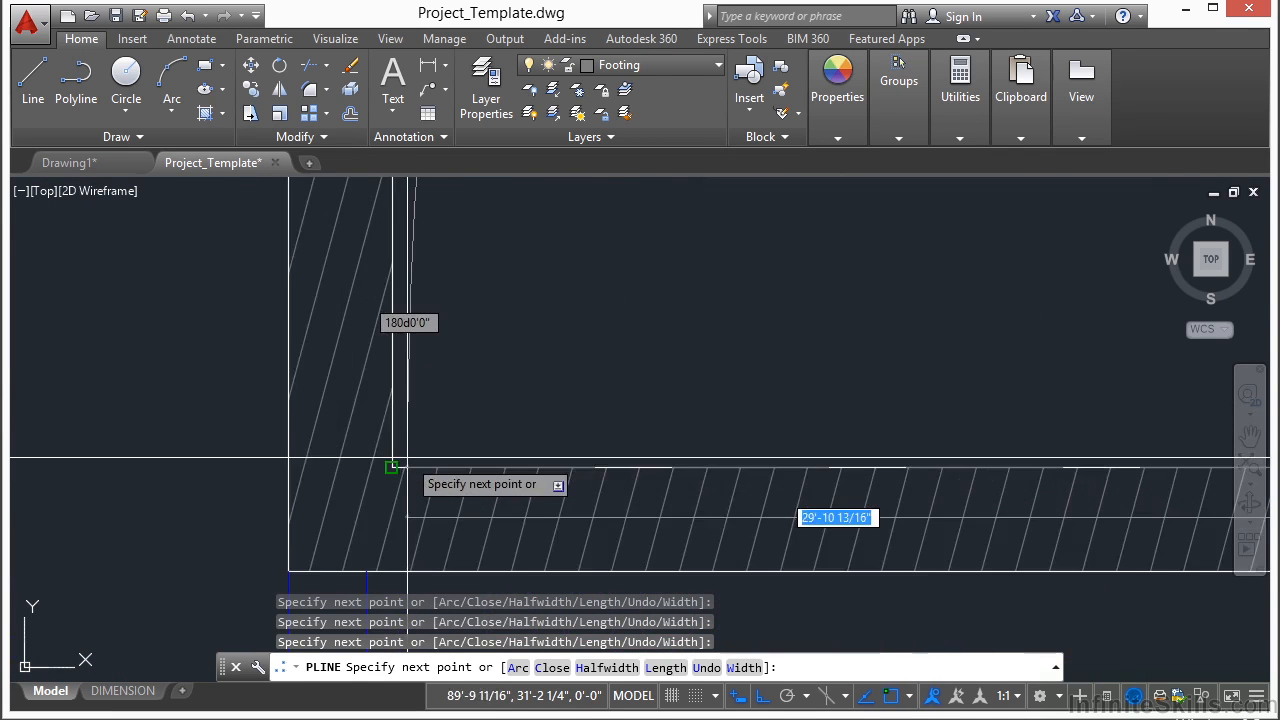
scroll(400, 466, "down", 9)
mouse_move(625, 307)
middle_mouse_down()
mouse_move(643, 298)
mouse_move(639, 442)
middle_mouse_up()
scroll(530, 316, "up", 2)
scroll(531, 316, "up", 2)
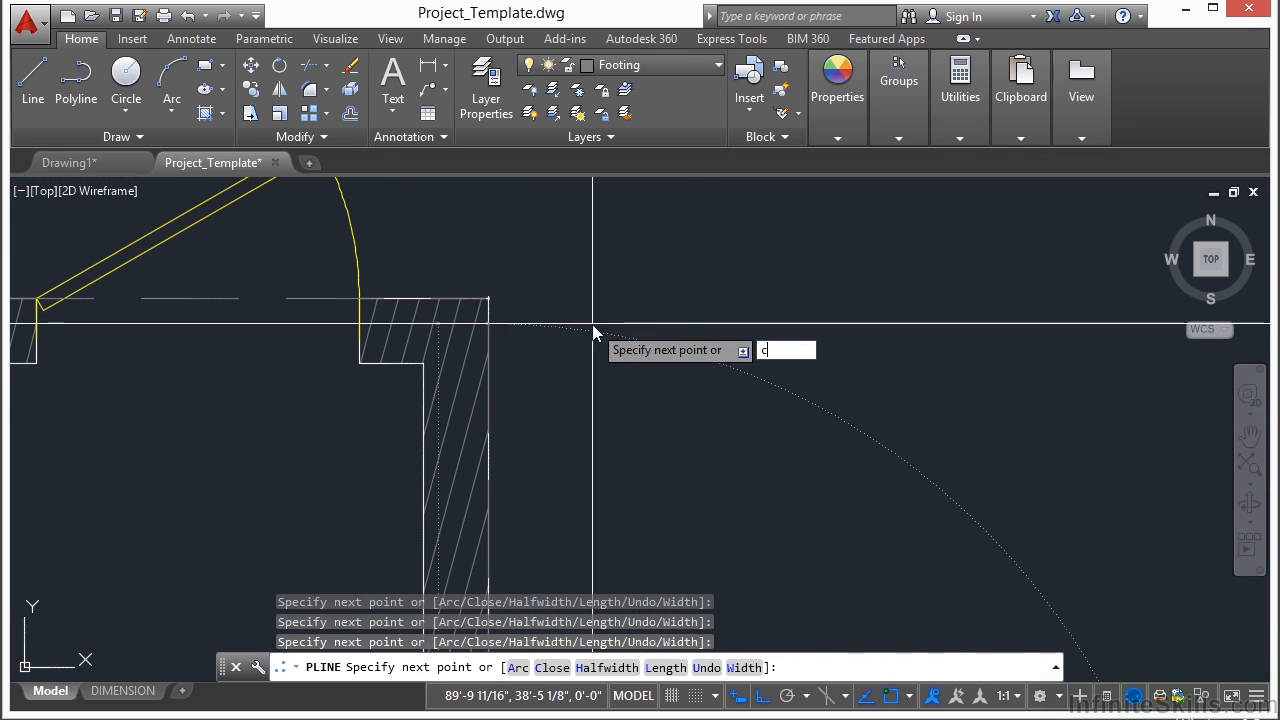
key("Return")
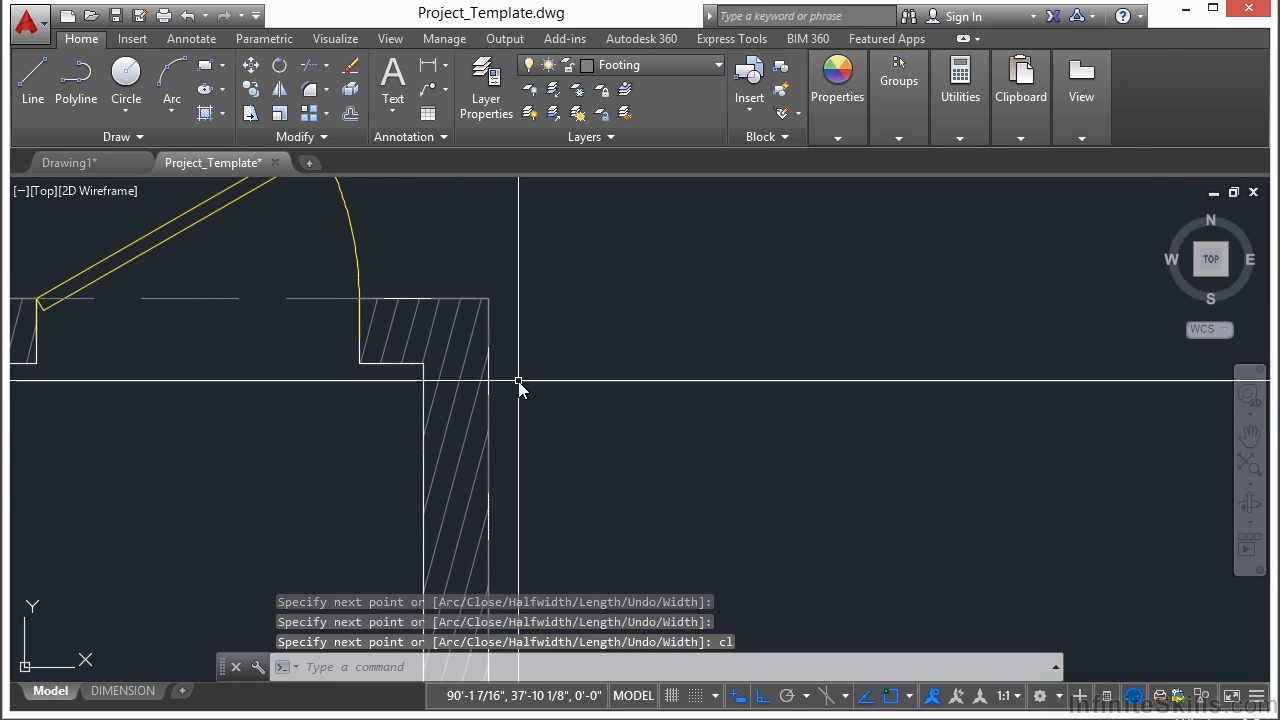
type("di")
key("Return")
scroll(523, 363, "down", 3)
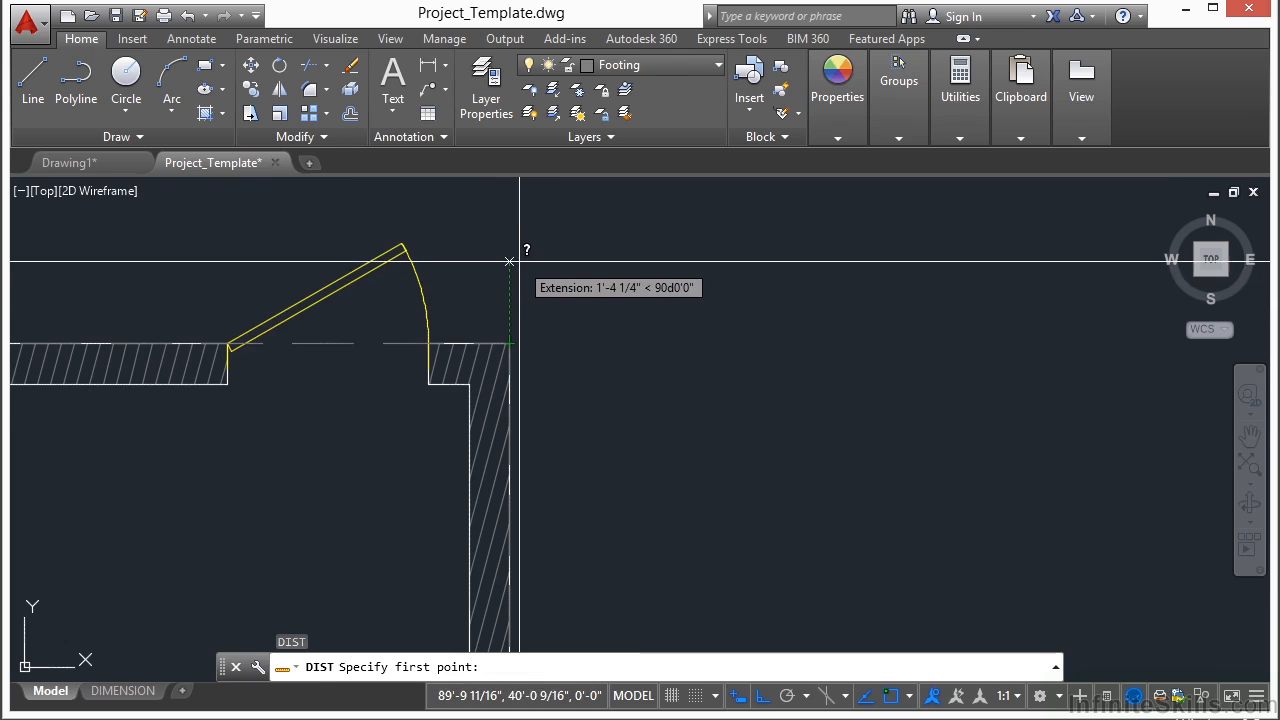
key("Escape")
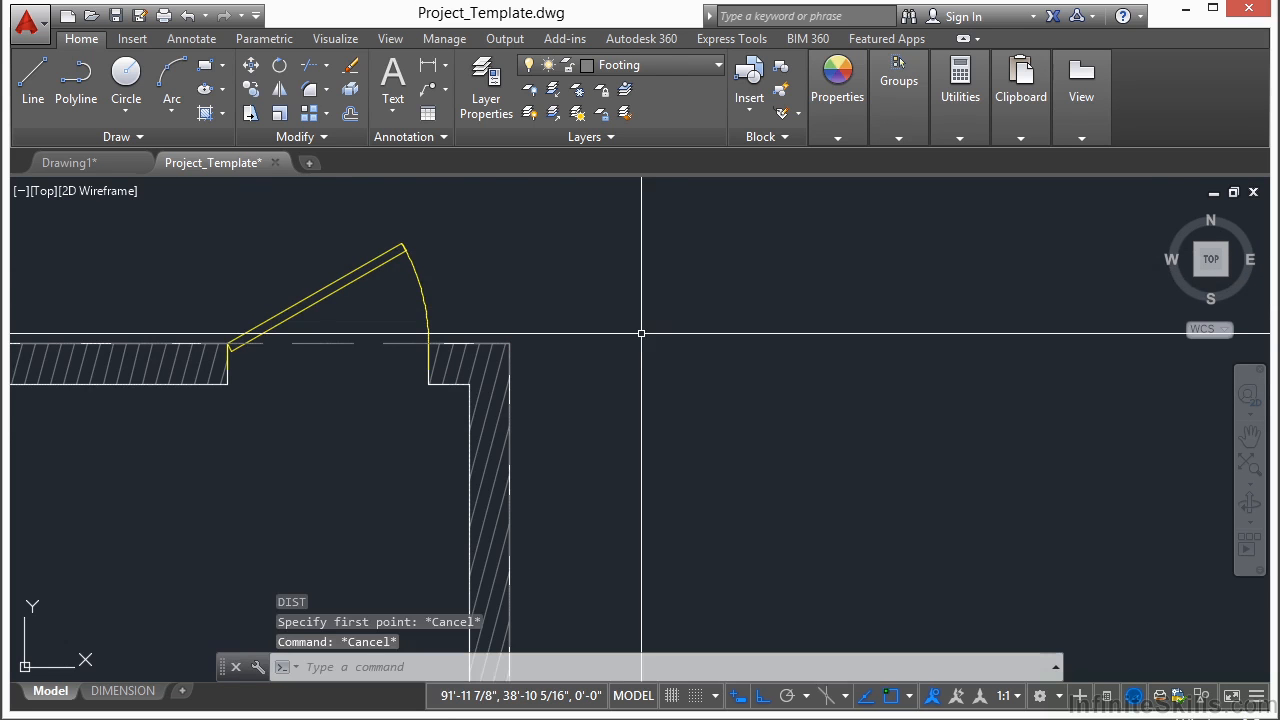
Step: Offset the closed wall outline 2' outward around the building
key("Return")
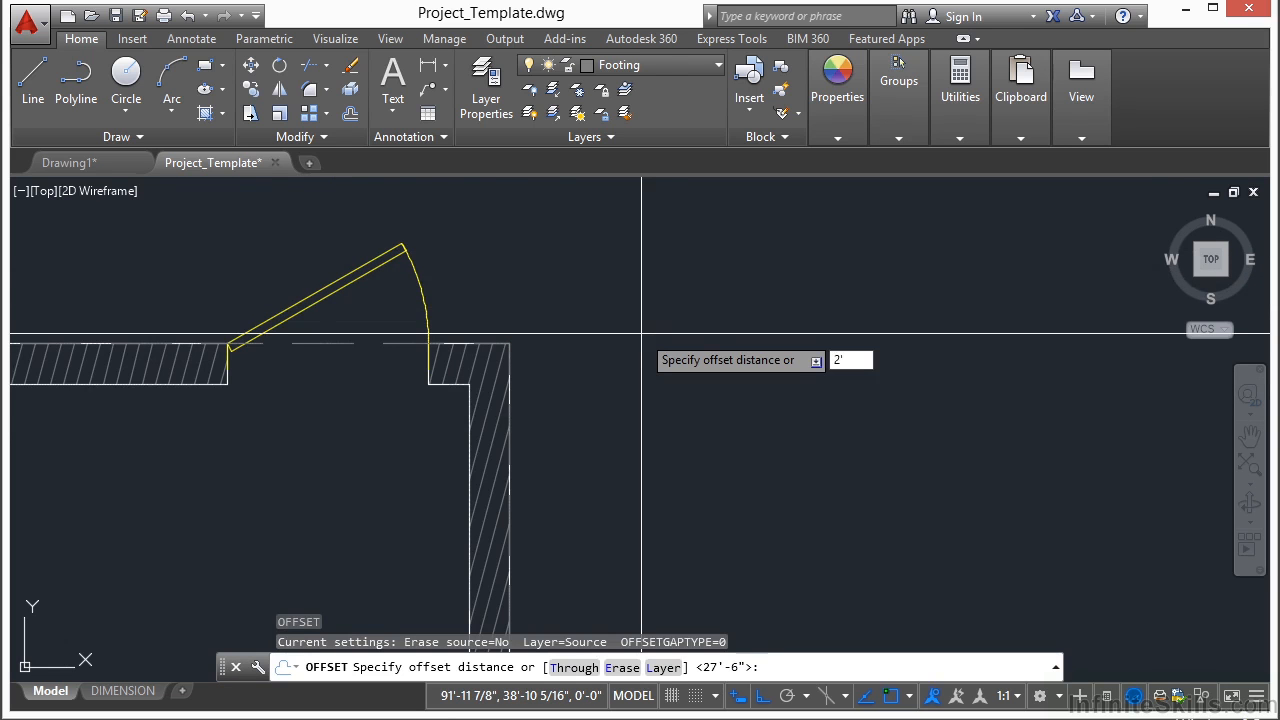
type("2'")
key("Return")
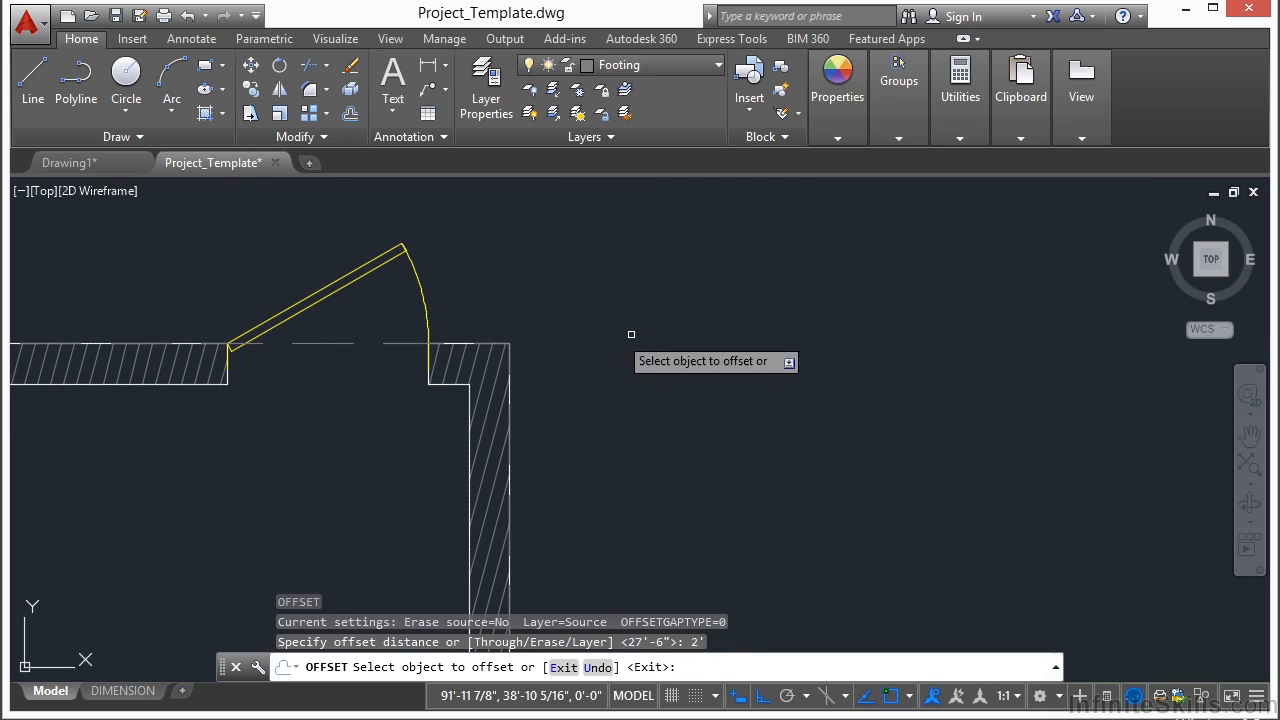
left_click(345, 343)
left_click(493, 259)
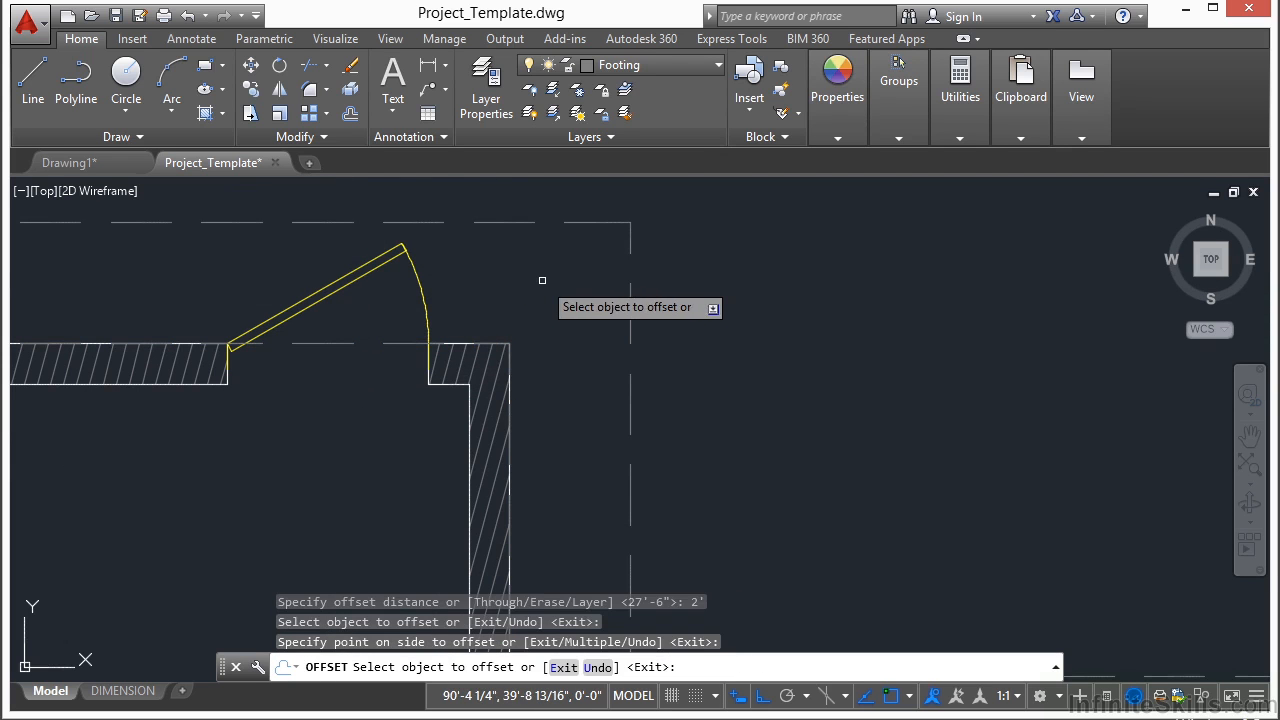
key("Return")
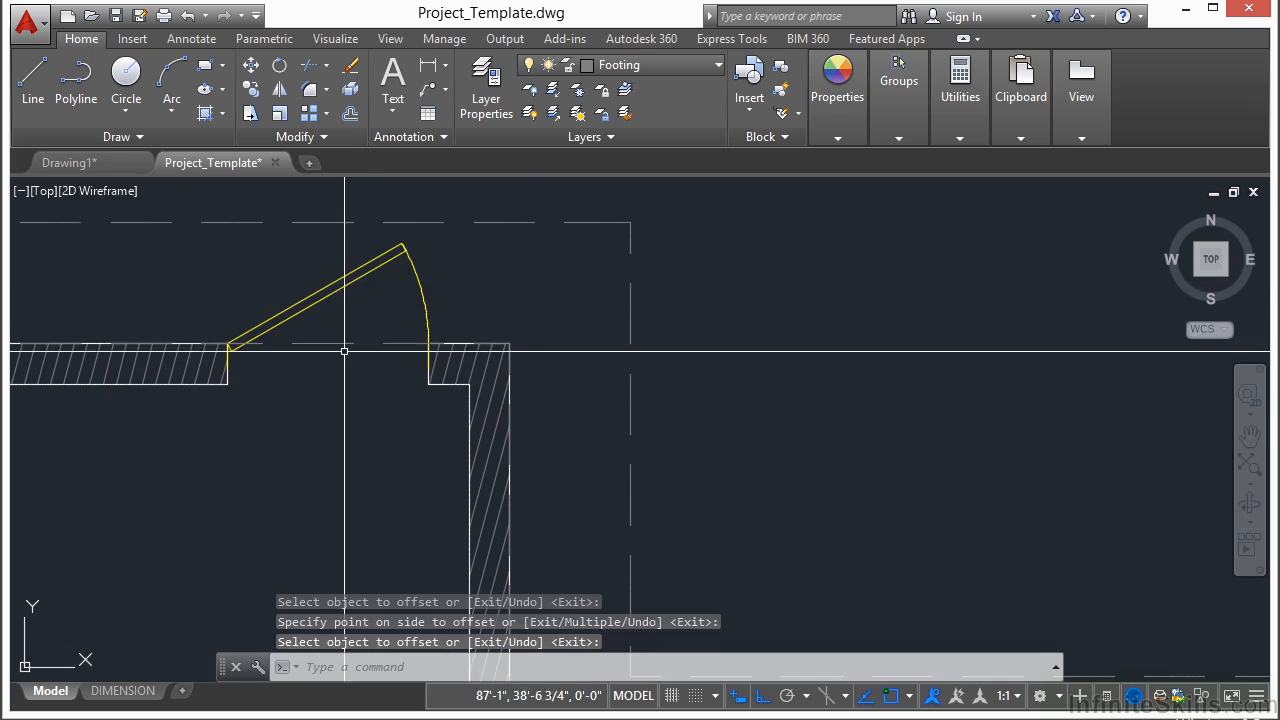
Step: Erase the original polyline that lies on the exterior wall faces, keeping the outer footing outline
right_click(357, 413)
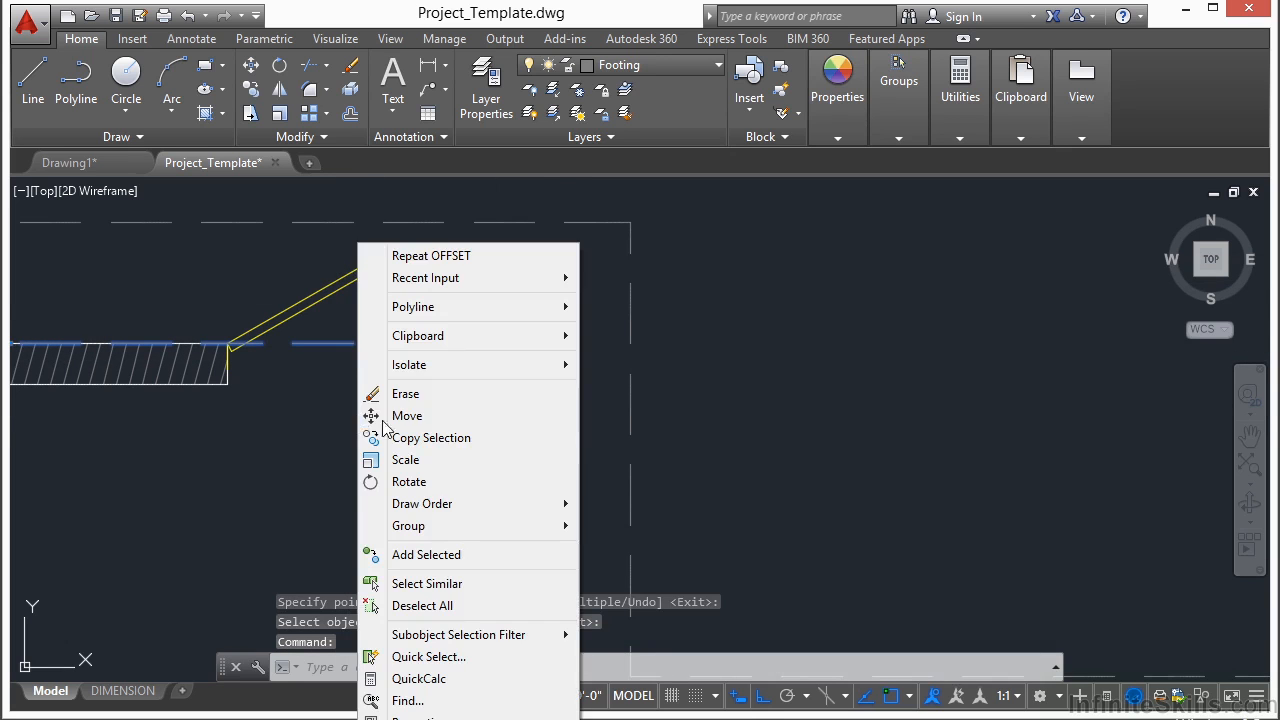
left_click(430, 397)
scroll(689, 288, "down", 6)
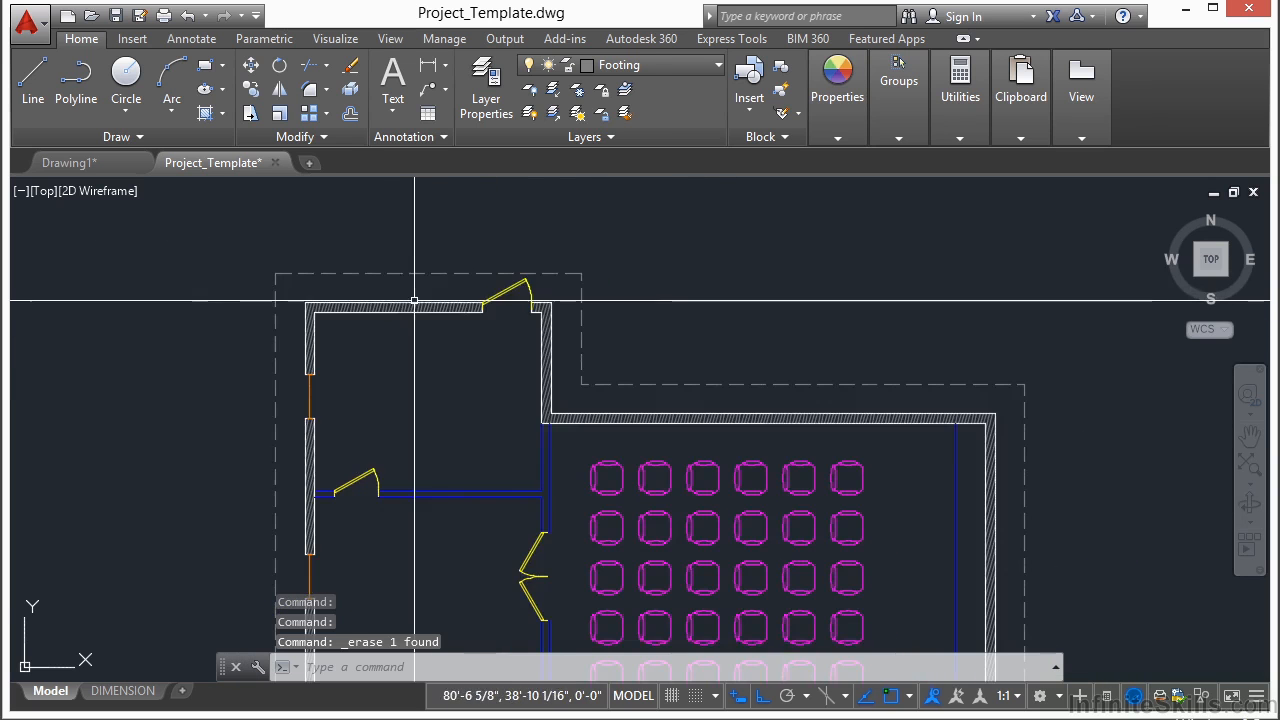
middle_click_drag(478, 427, 494, 380)
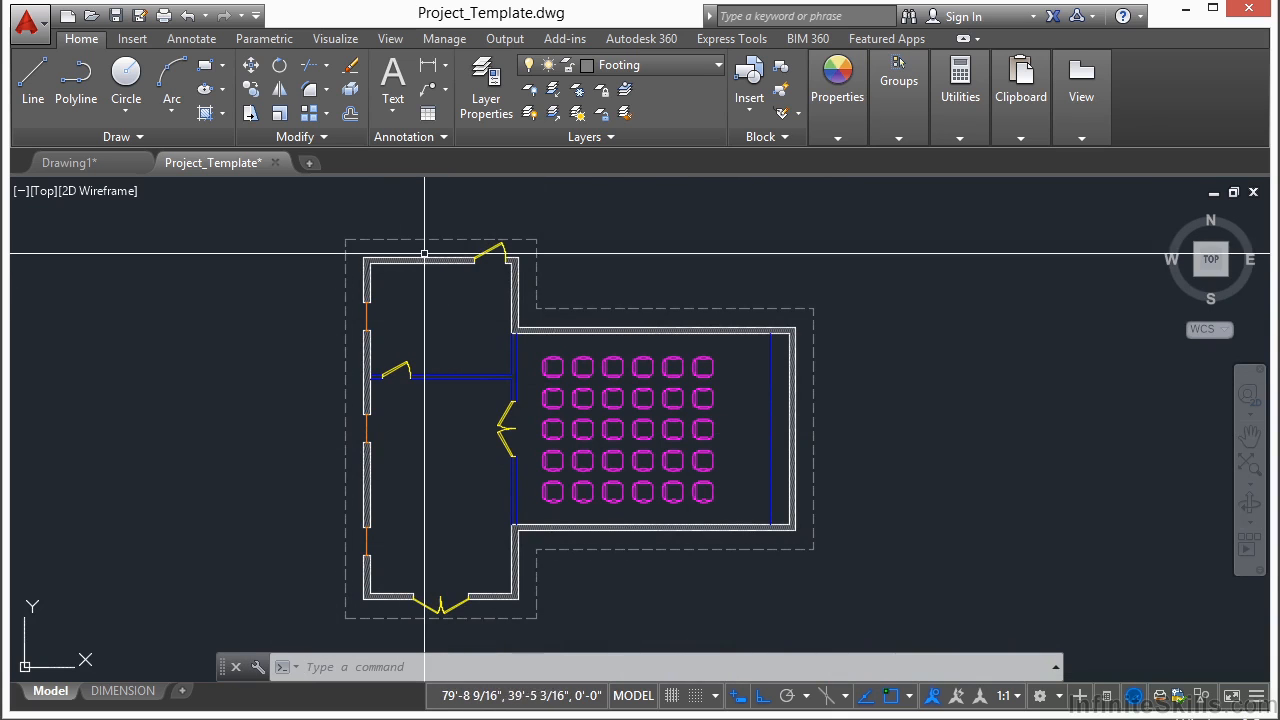
middle_click_drag(456, 340, 496, 324)
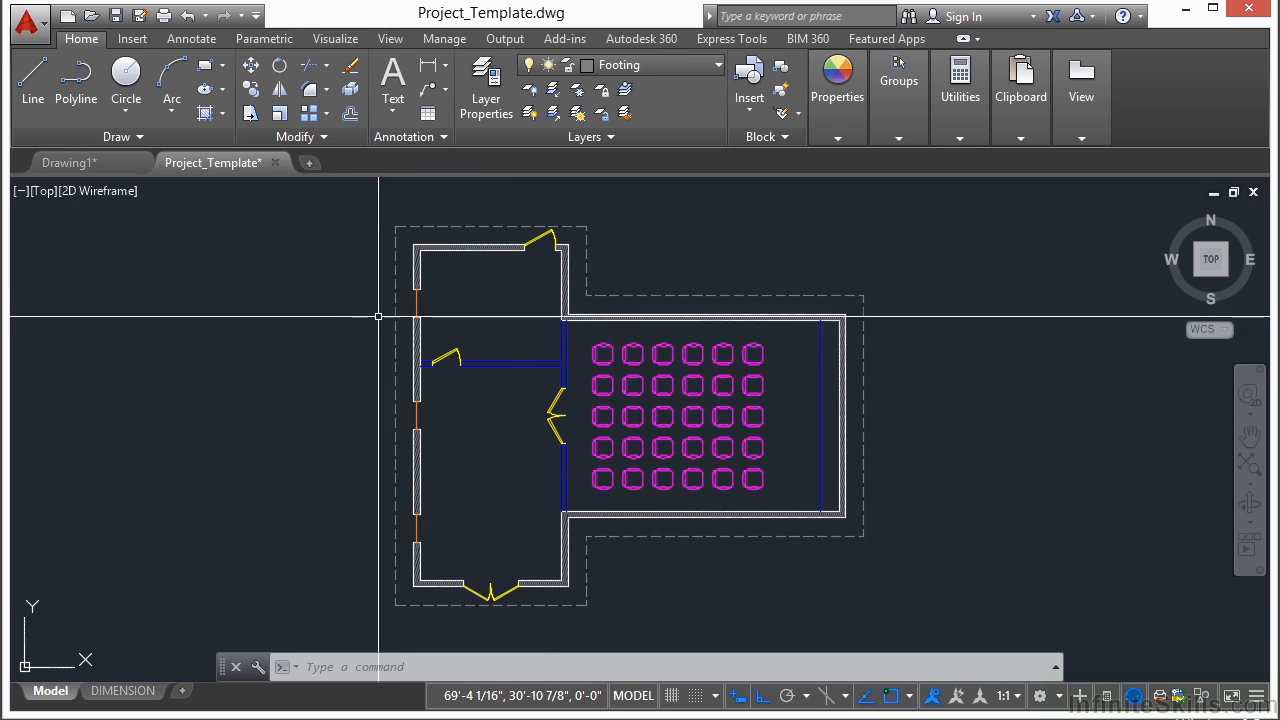
Step: Make Plant the current layer and insert the PLANT block outside the west wall, at about 64'-7", 16'-8"
left_click(700, 66)
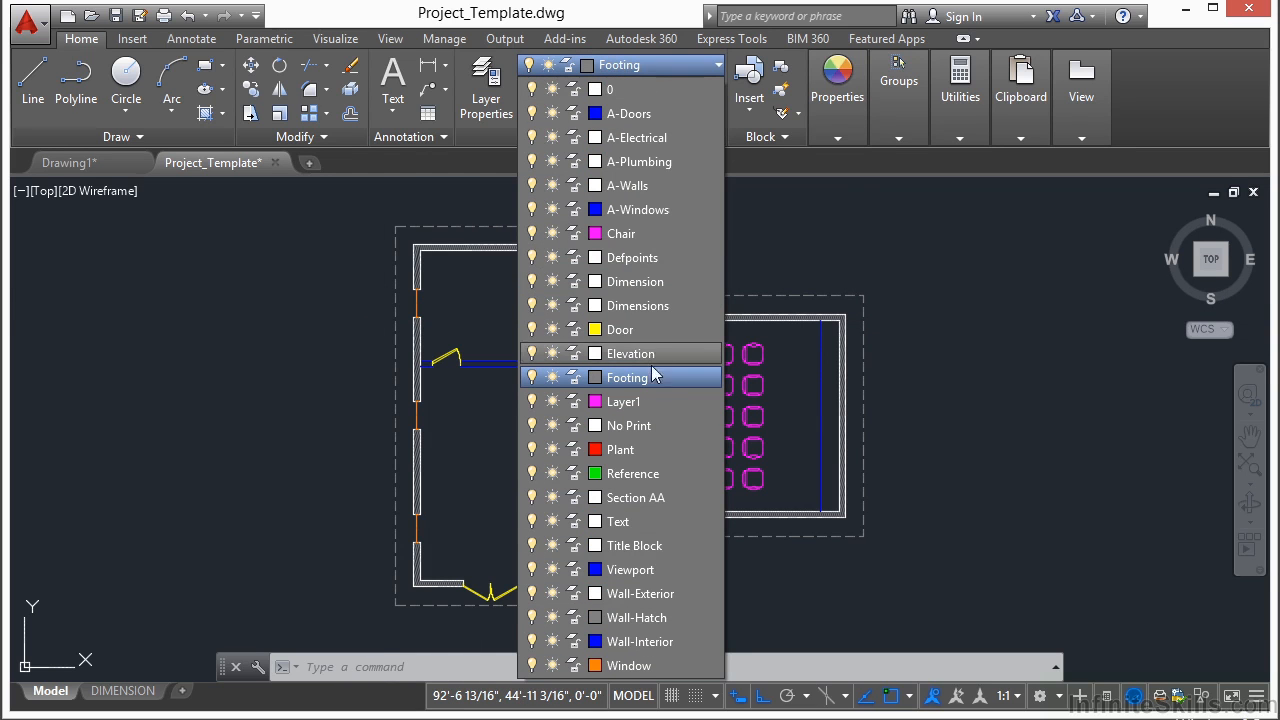
left_click(630, 450)
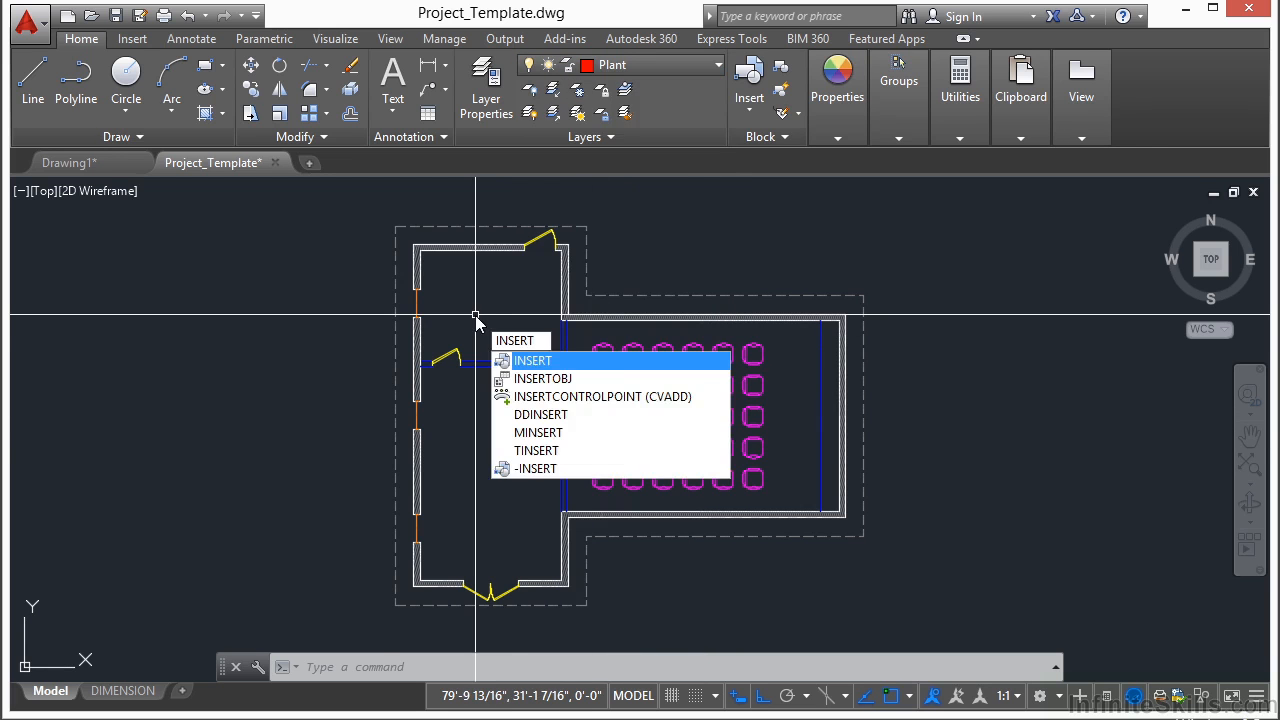
key("Return")
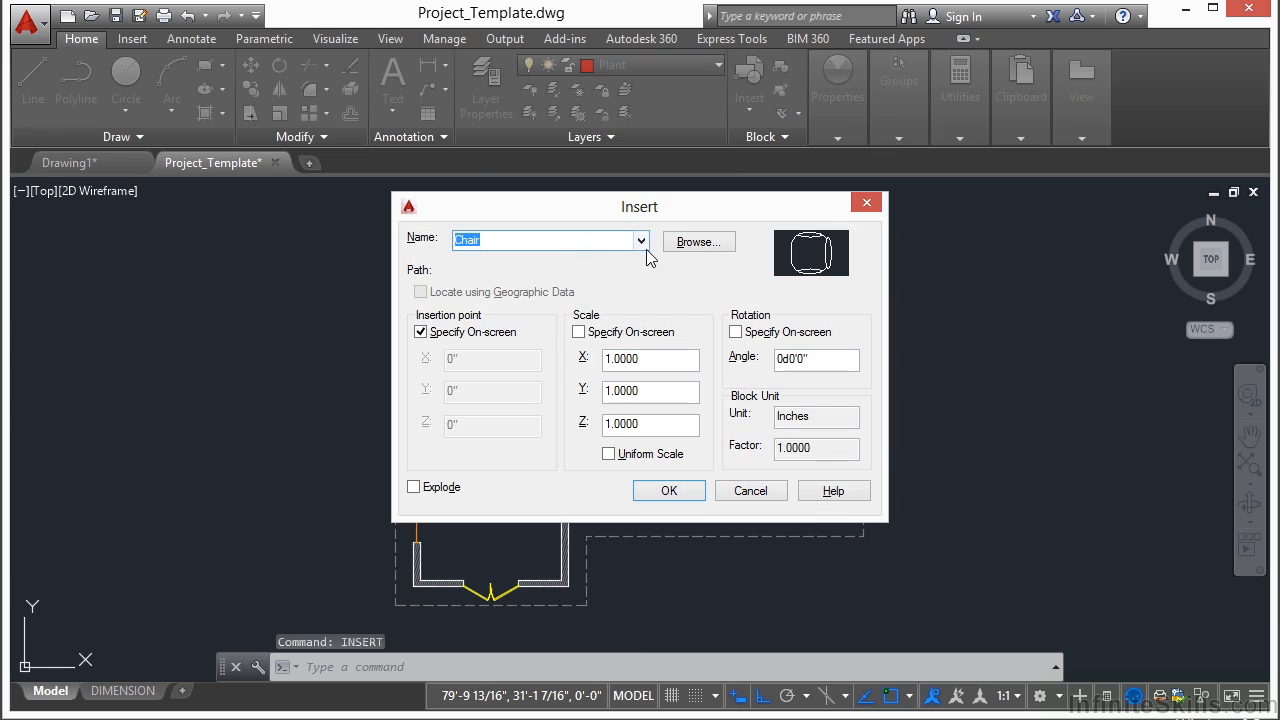
left_click(641, 241)
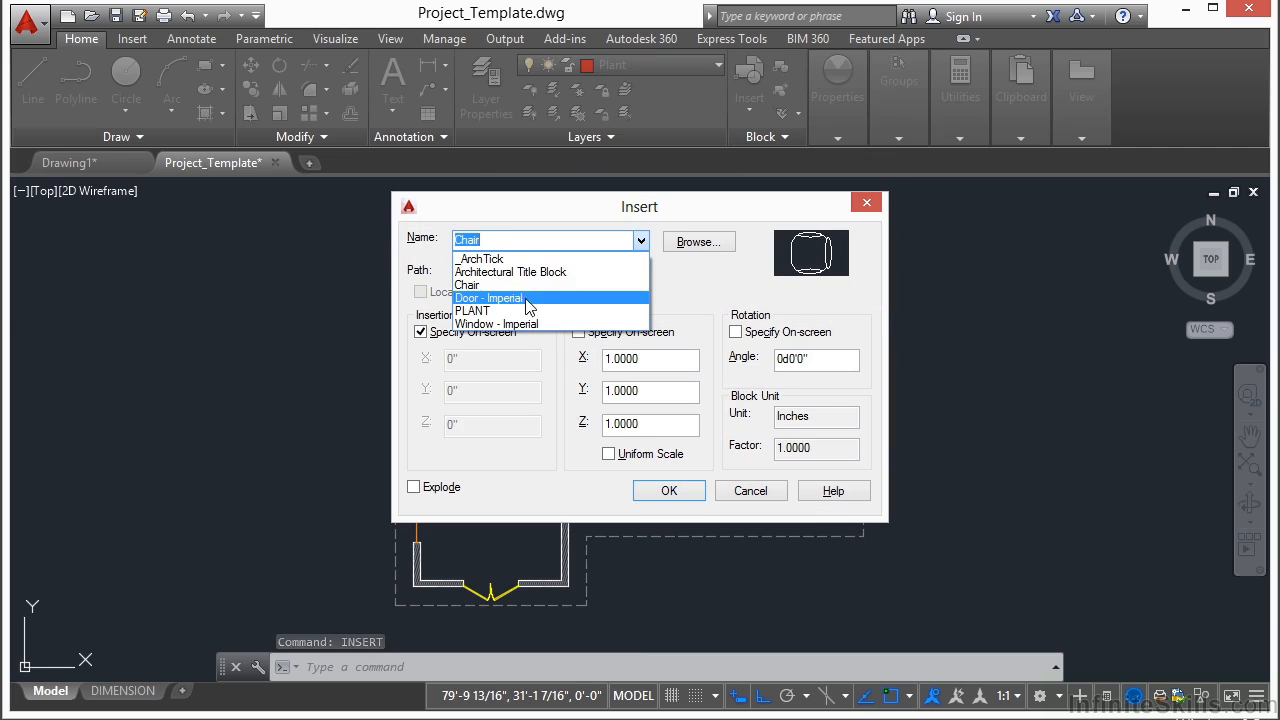
left_click(476, 311)
left_click(668, 491)
scroll(514, 420, "down", 1)
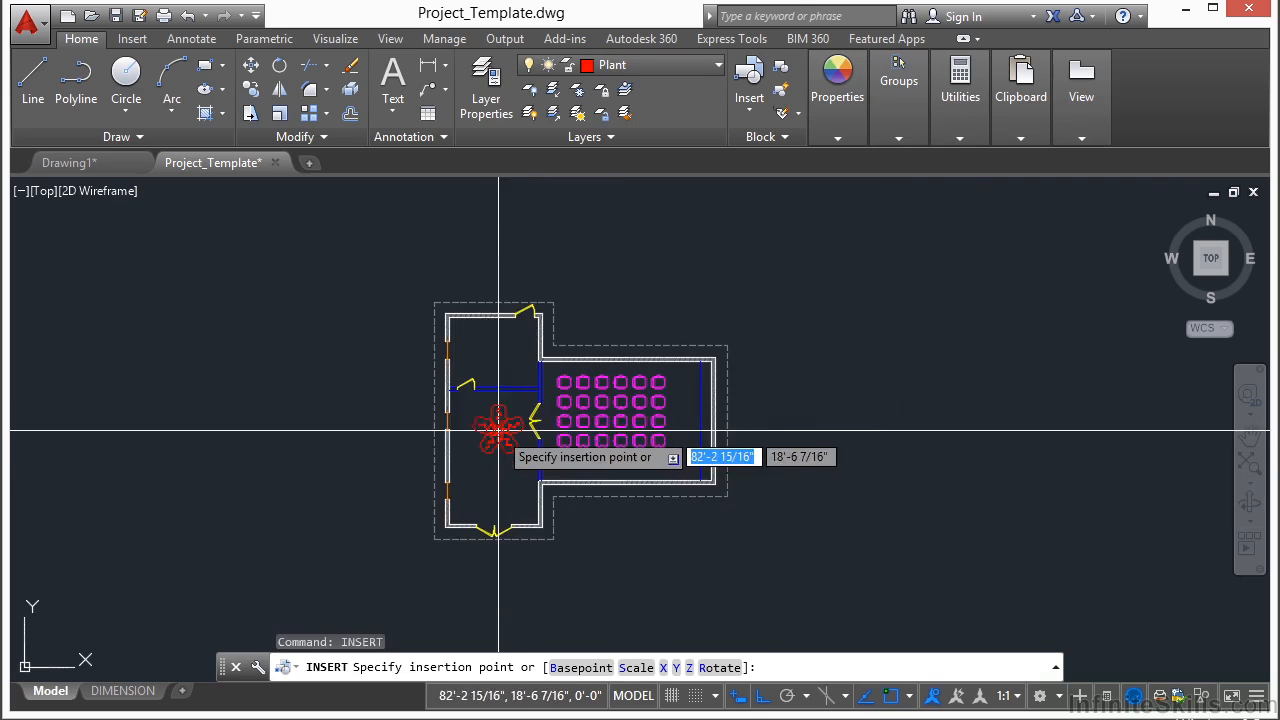
scroll(490, 428, "up", 4)
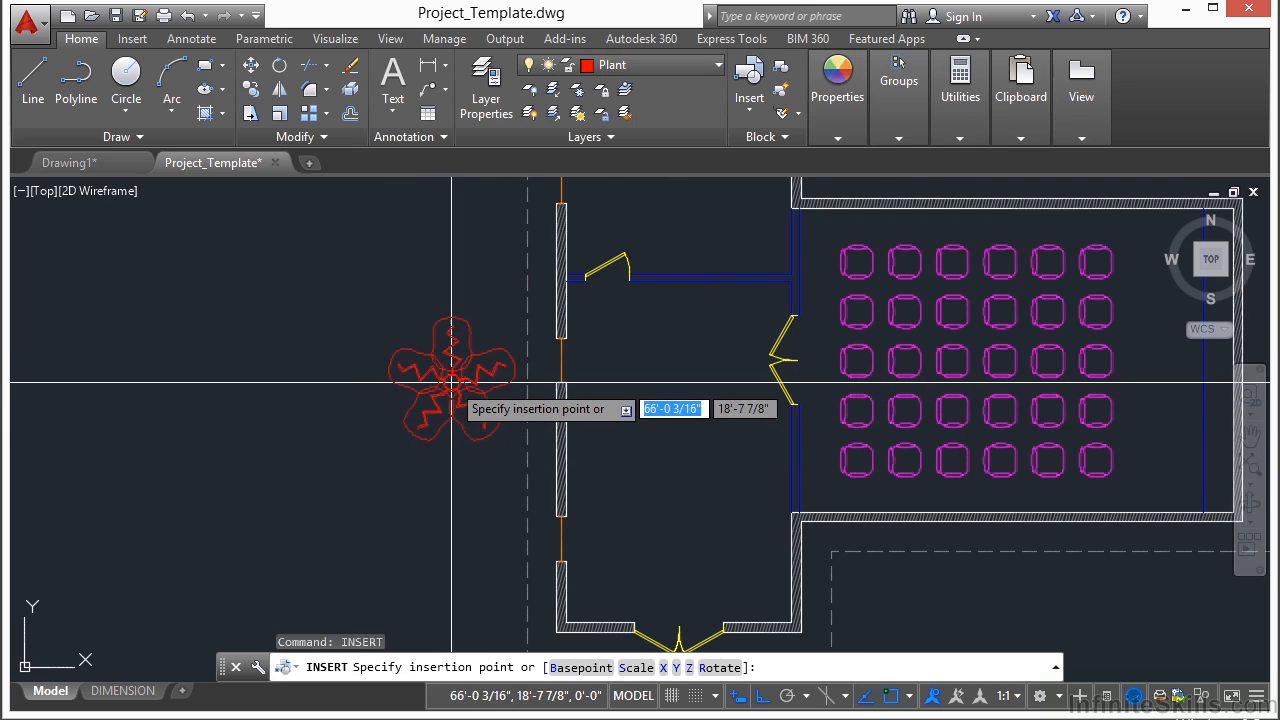
scroll(434, 378, "down", 2)
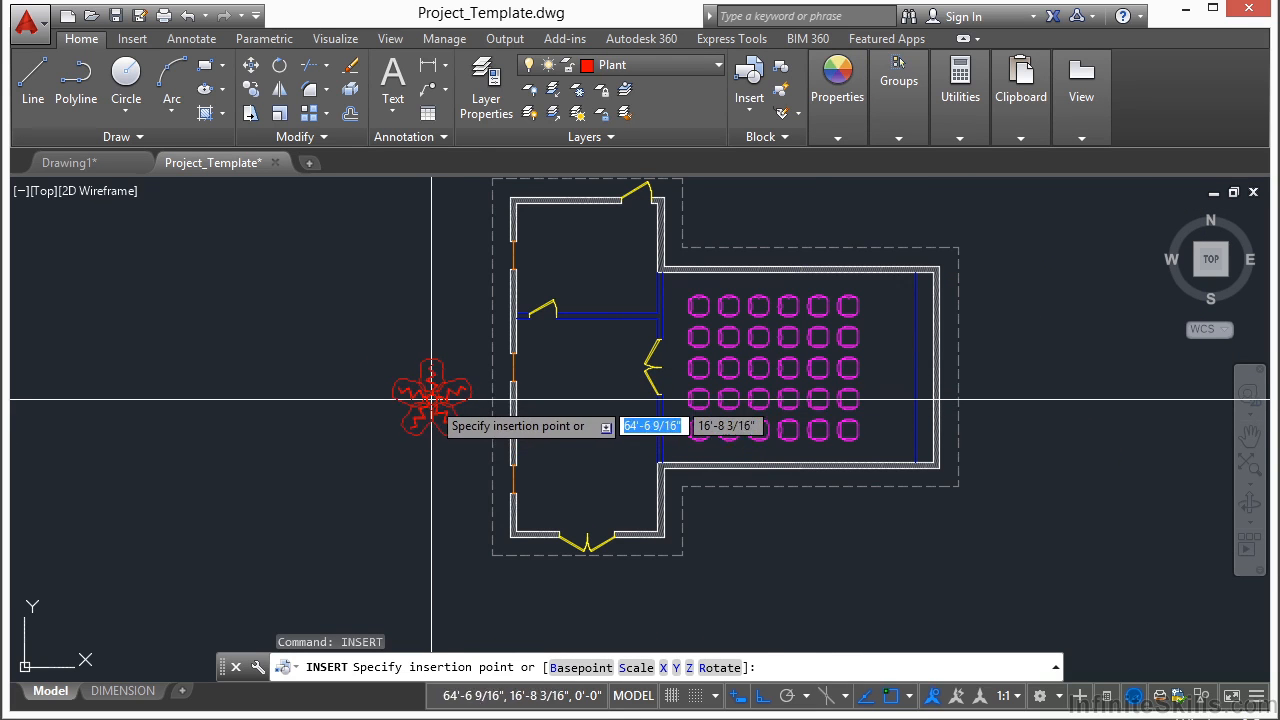
left_click(432, 400)
right_click(426, 389)
key("Escape")
Step: Offset the footing outline outward through the centre of the plant block's inner circle
type("of")
key("Return")
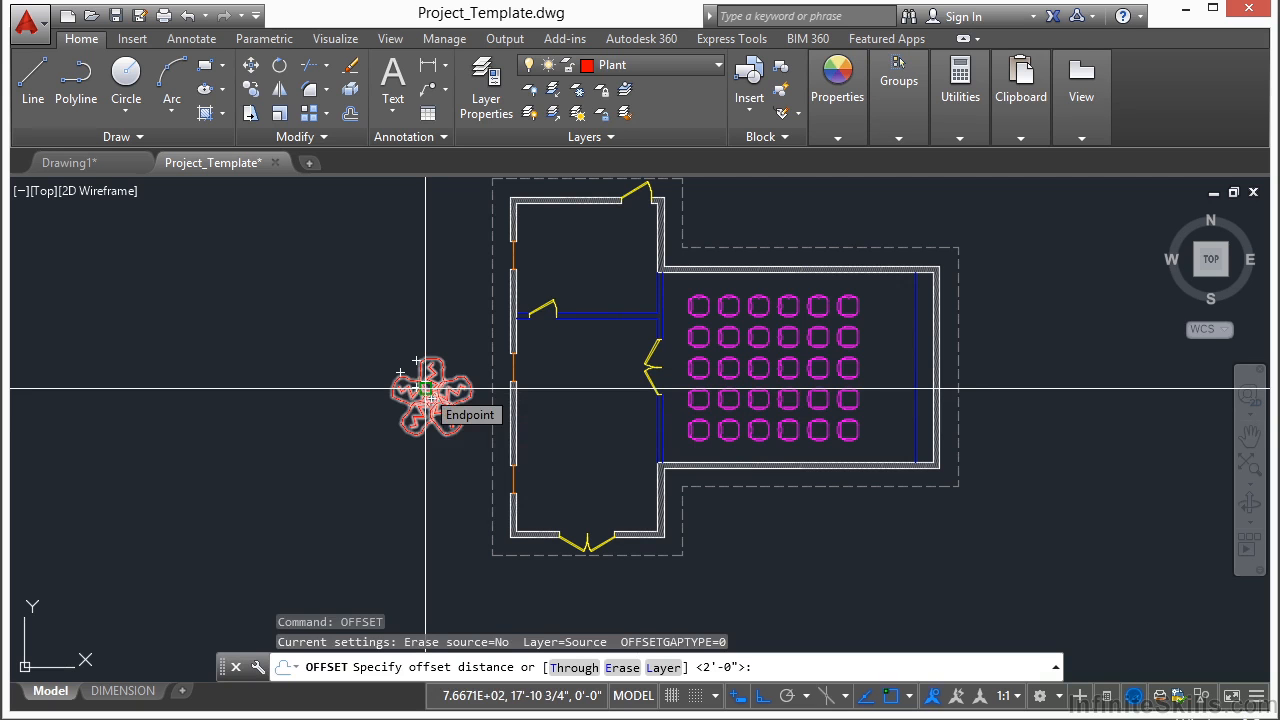
scroll(486, 463, "up", 4)
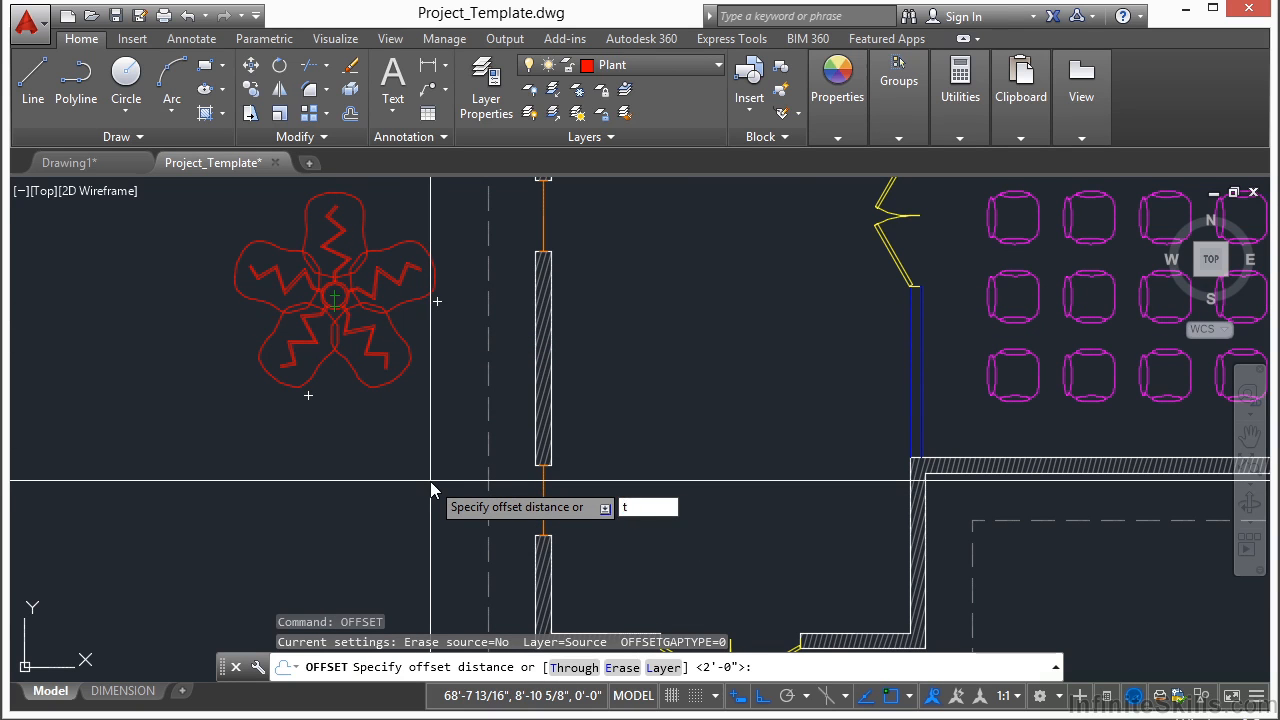
key("Return")
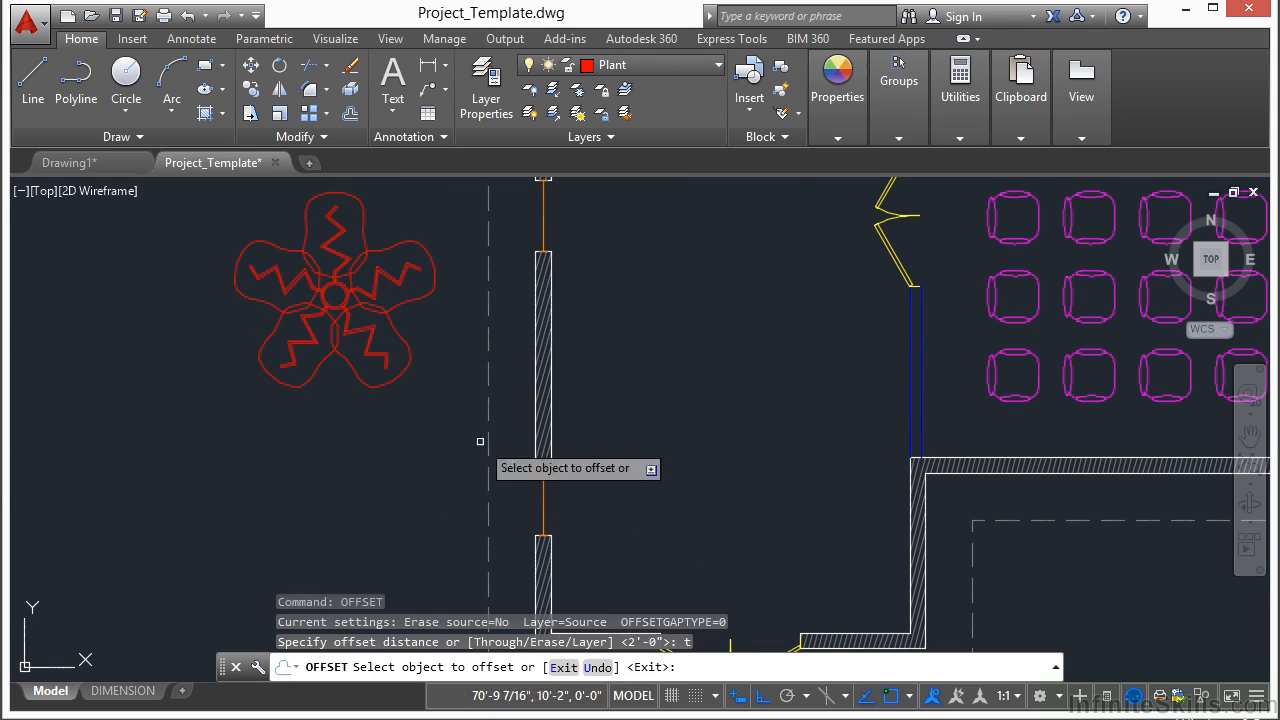
left_click(489, 349)
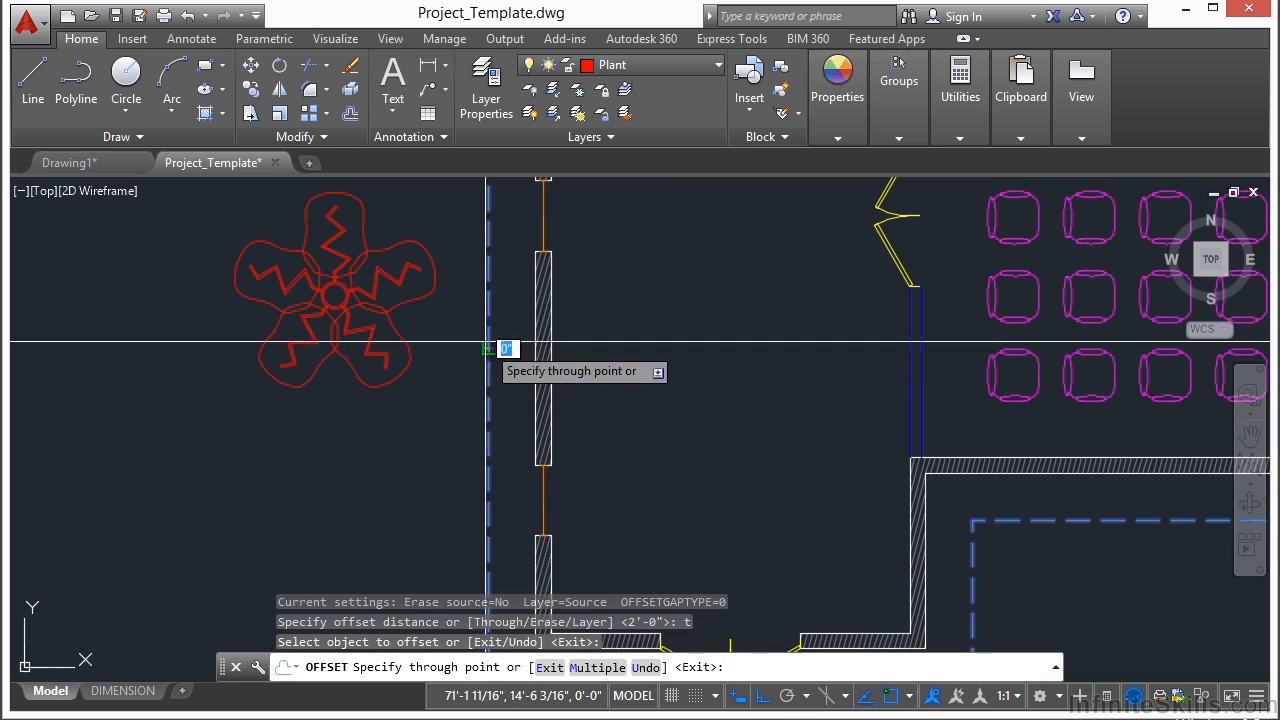
scroll(335, 292, "up", 5)
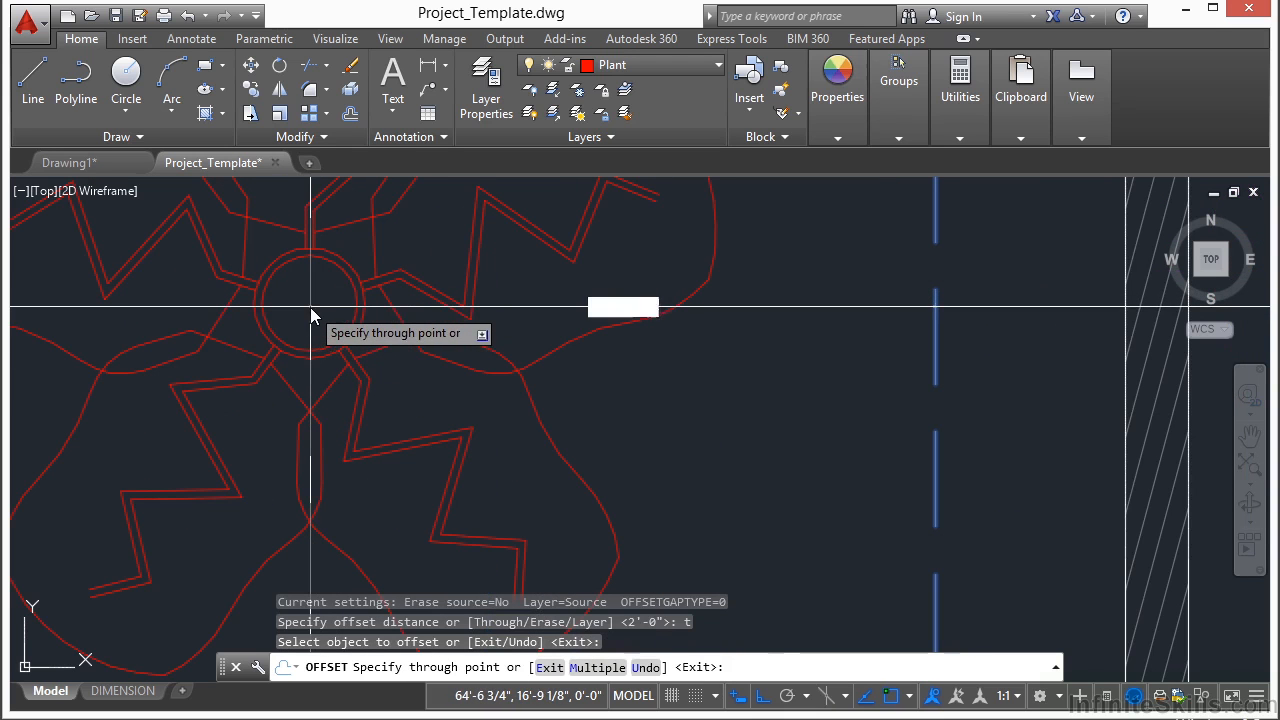
key("Return")
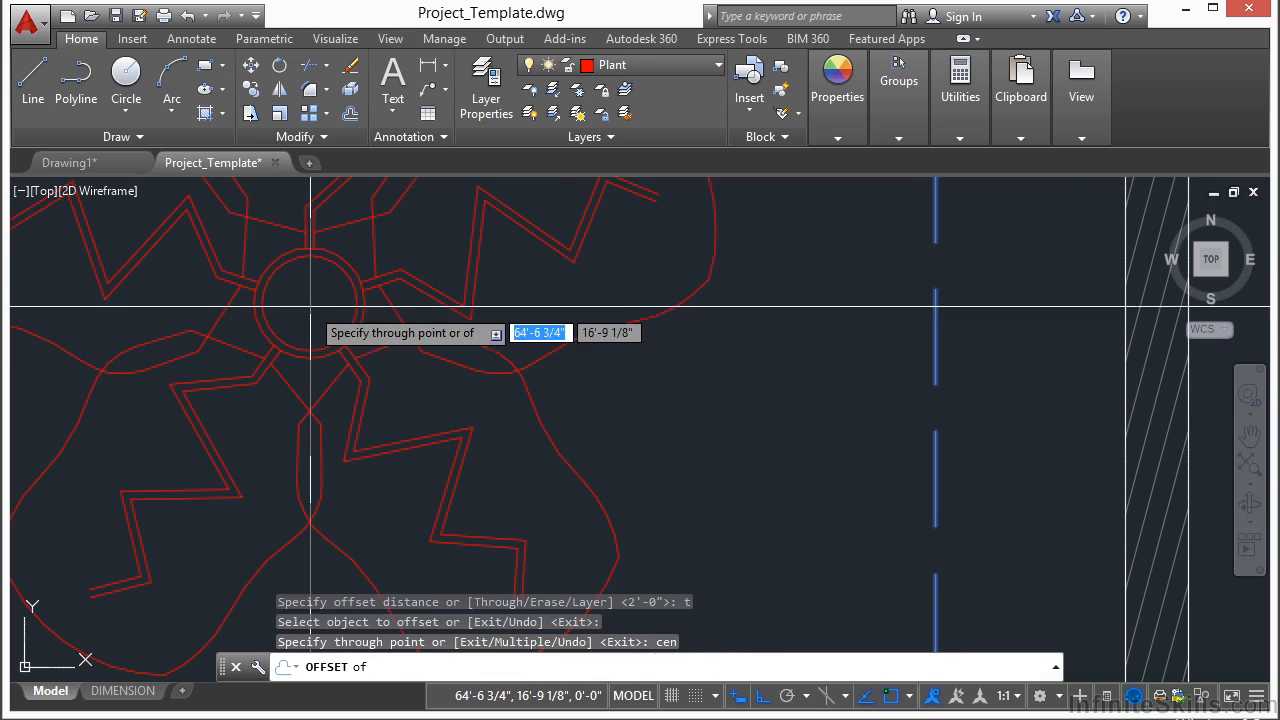
left_click(333, 315)
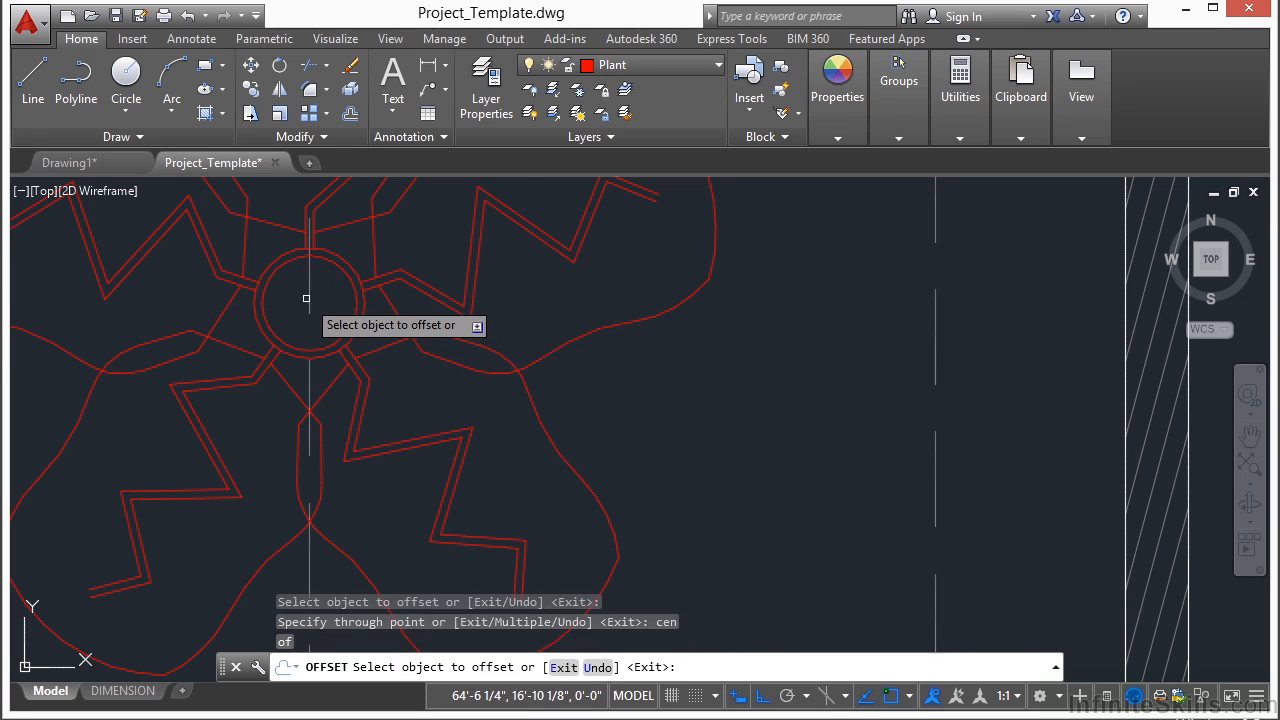
key("Return")
scroll(309, 296, "down", 3)
Step: Move the plant block from its circle centre to the midpoint of the new outer outline's west segment
scroll(309, 296, "down", 8)
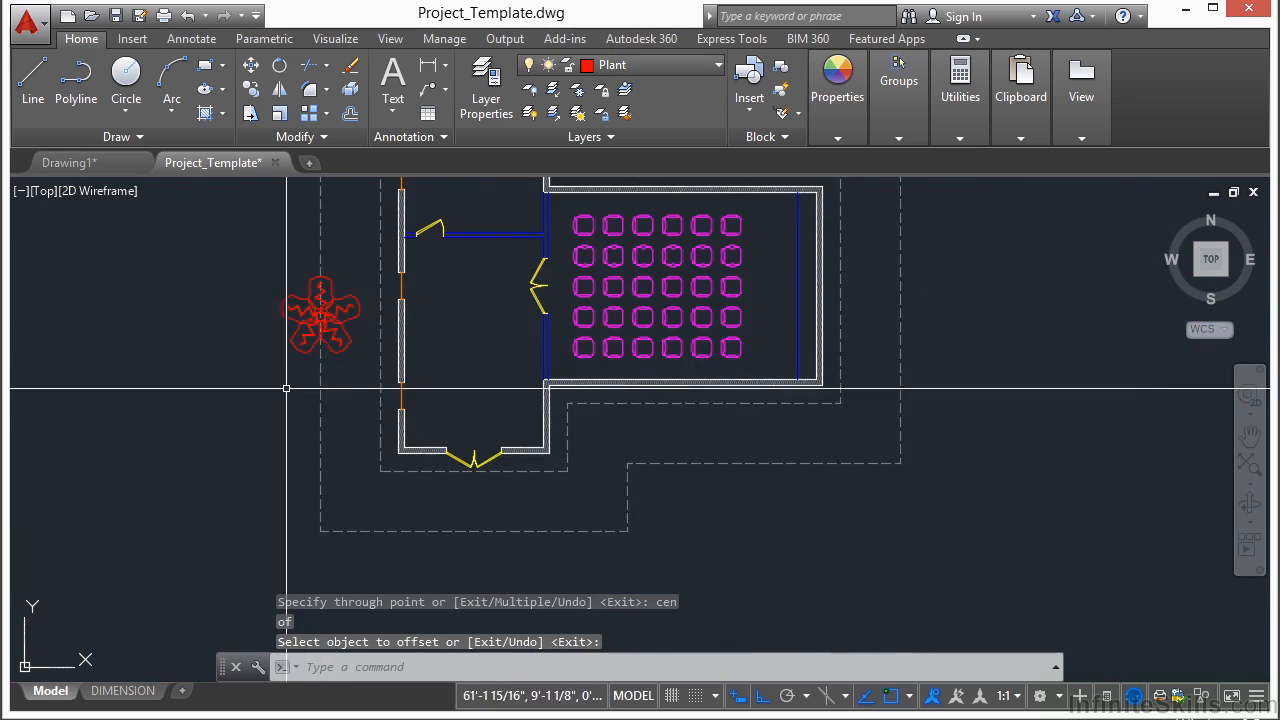
middle_click_drag(270, 274, 305, 335)
type("m")
key("Return")
scroll(343, 405, "up", 4)
scroll(345, 408, "up", 2)
left_click(362, 410)
key("Return")
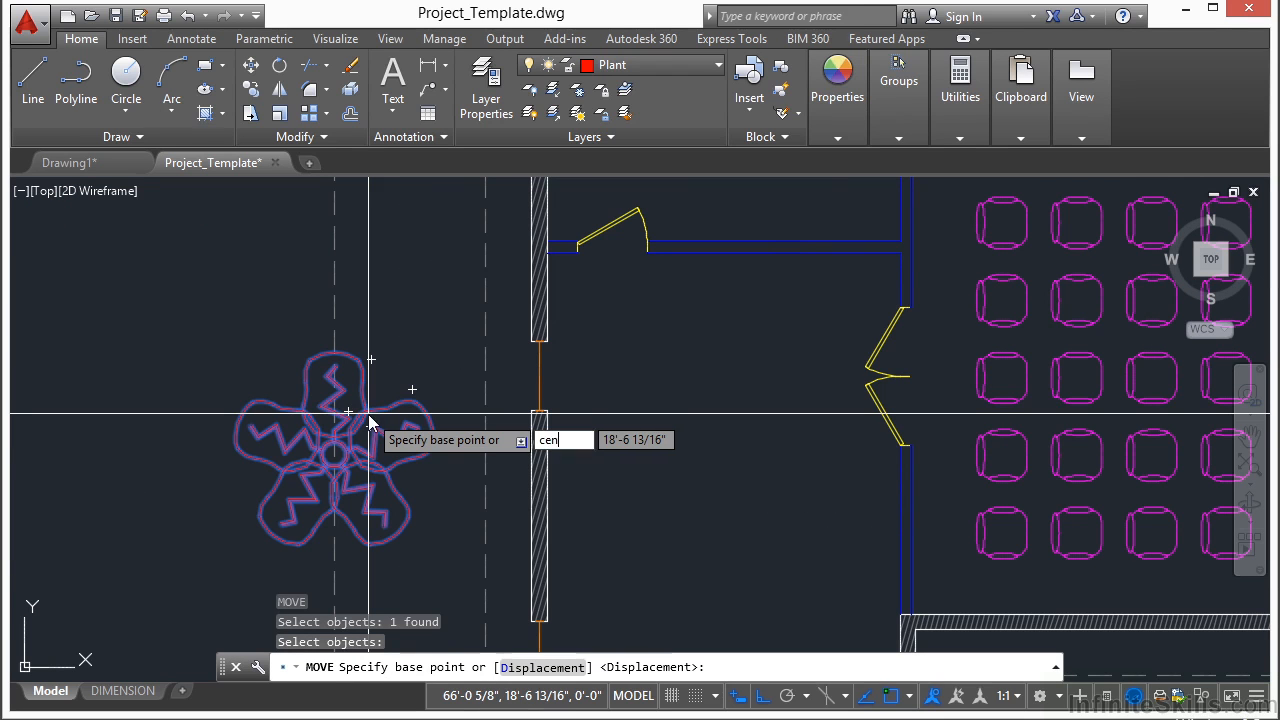
key("Return")
scroll(355, 445, "up", 6)
left_click(362, 492)
scroll(410, 440, "down", 5)
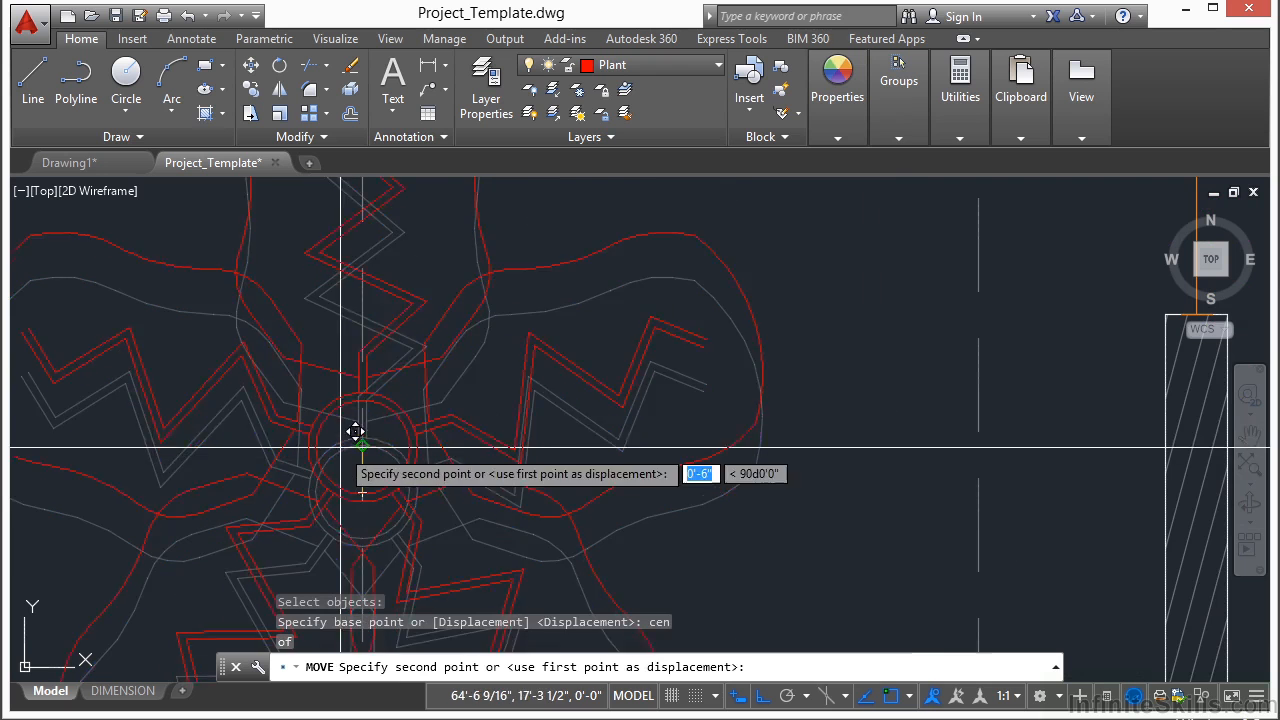
type("mid")
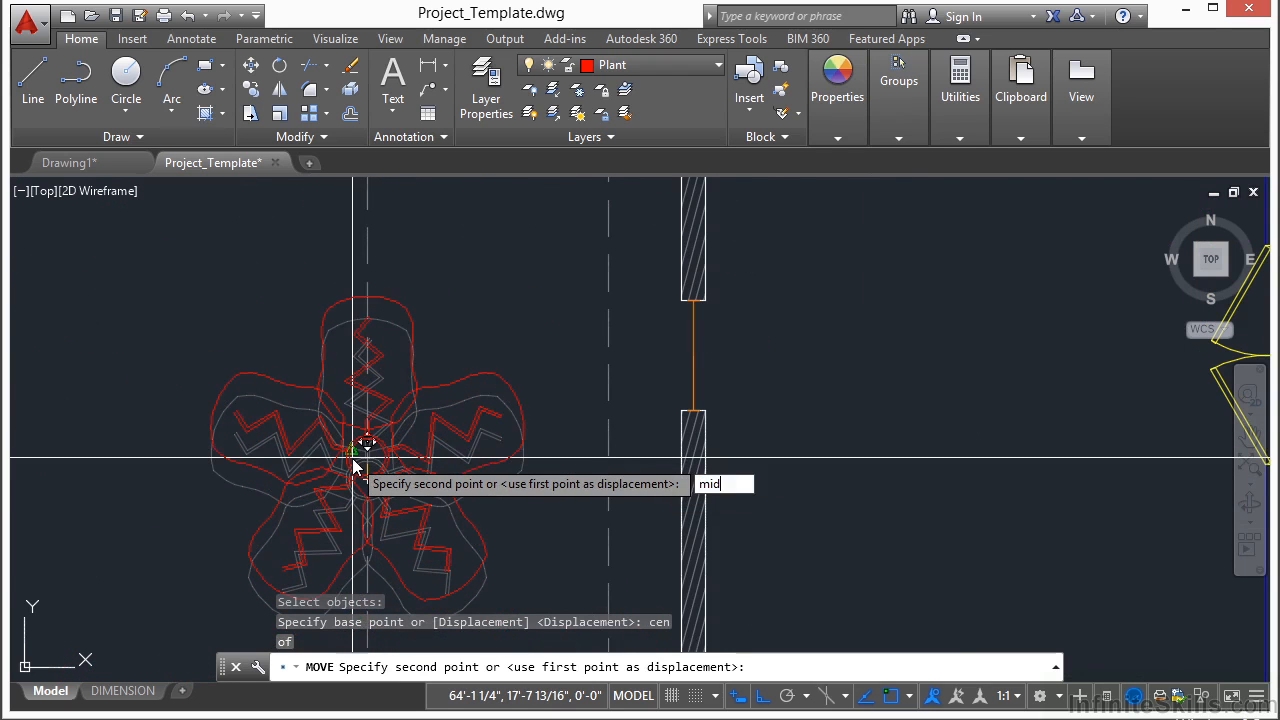
key("Return")
scroll(360, 447, "down", 5)
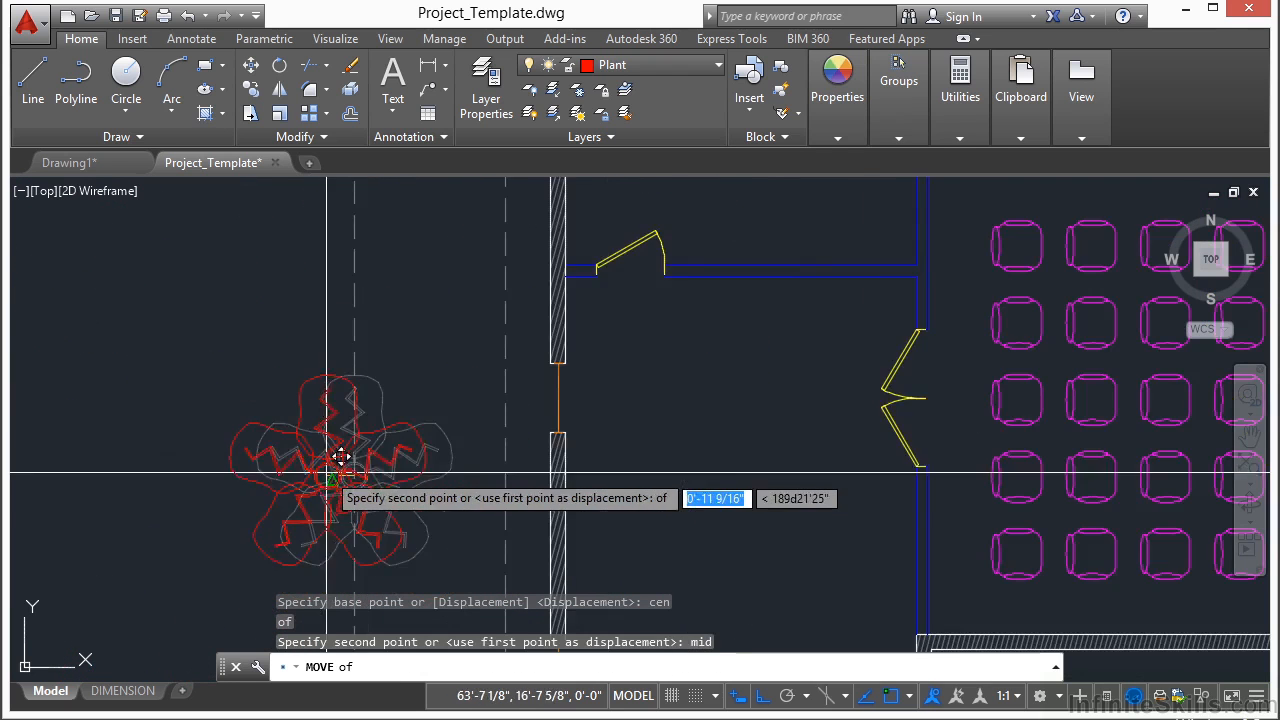
left_click(351, 308)
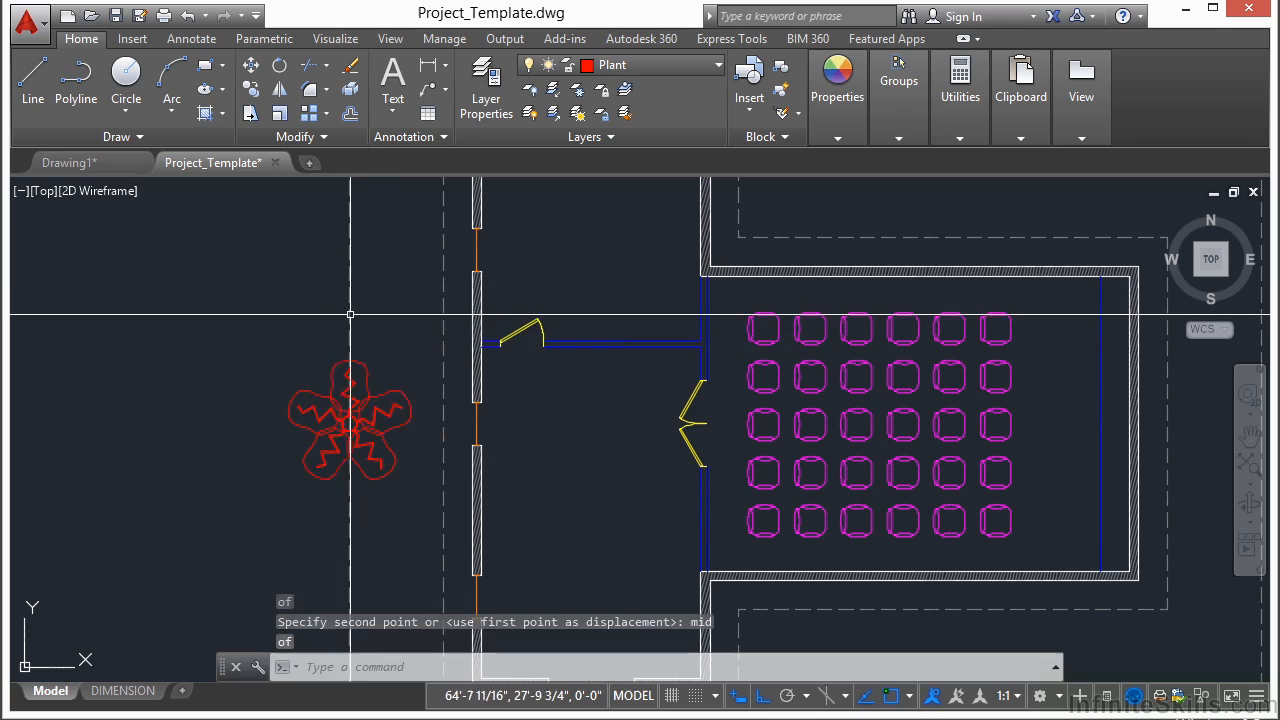
Step: Try a path array of the plant block along the outer outline and undo it
scroll(420, 405, "down", 4)
scroll(420, 407, "up", 4)
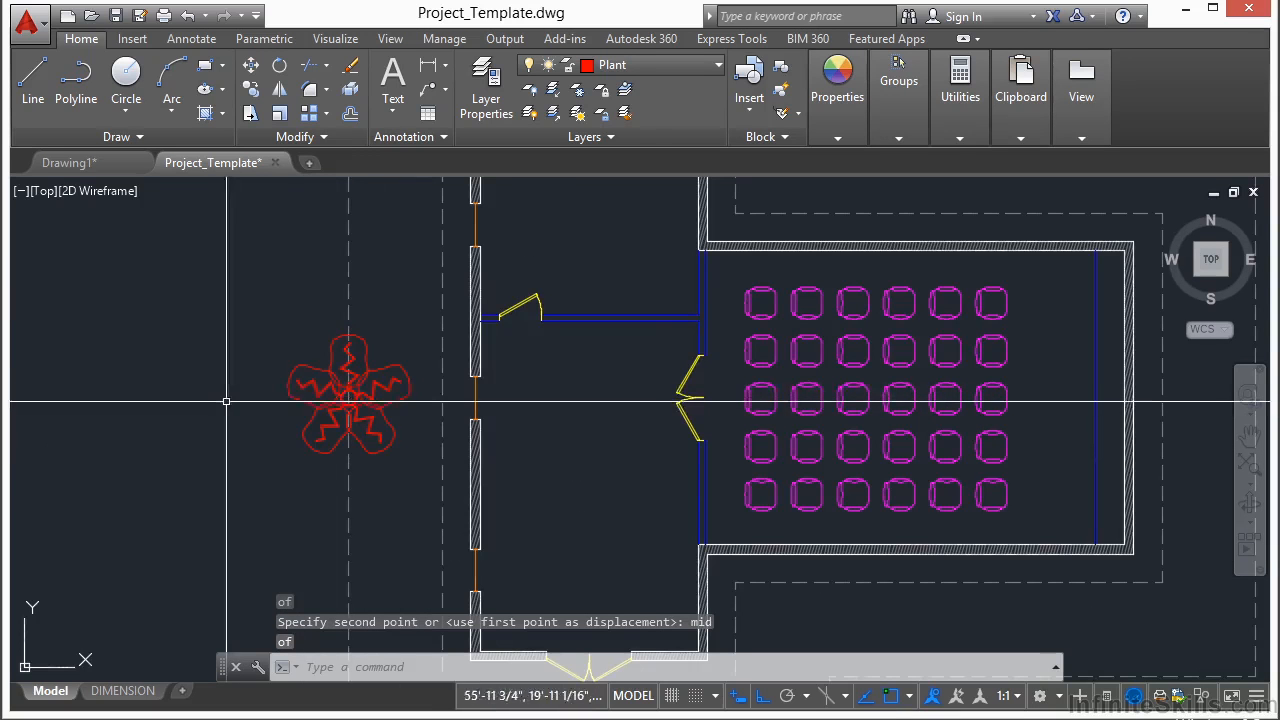
scroll(285, 393, "down", 2)
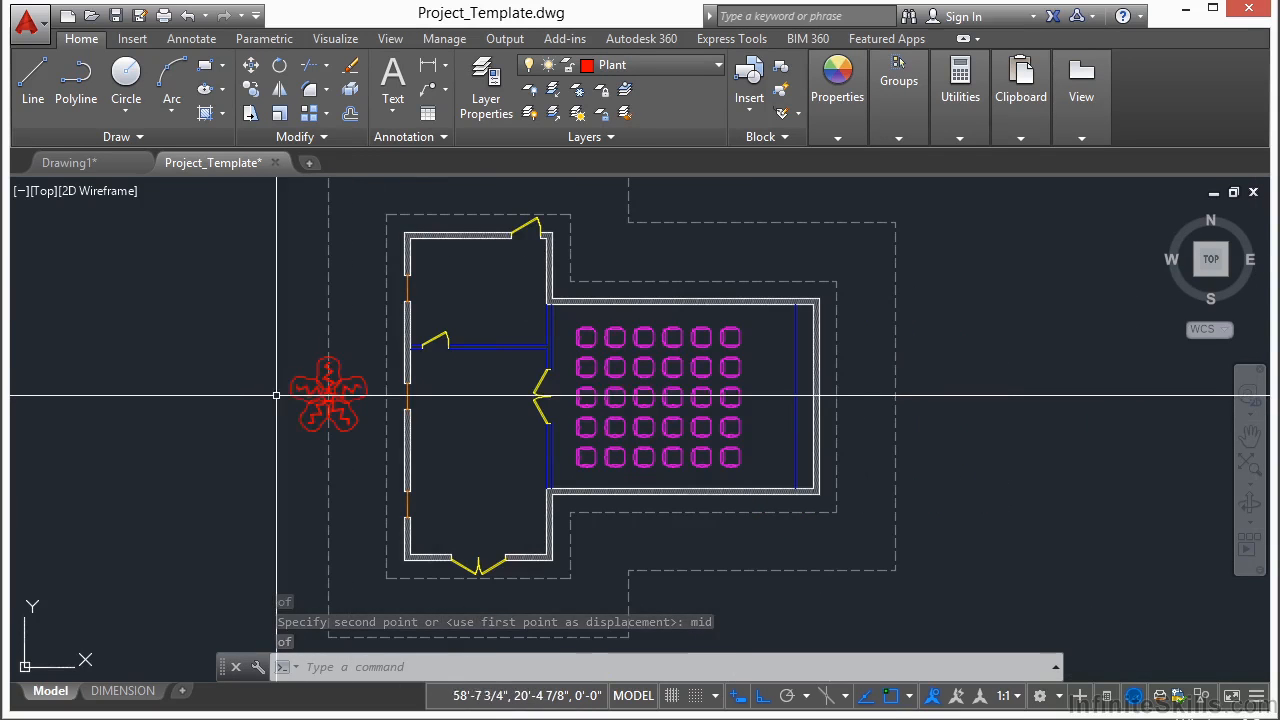
key("Escape")
scroll(348, 394, "down", 2)
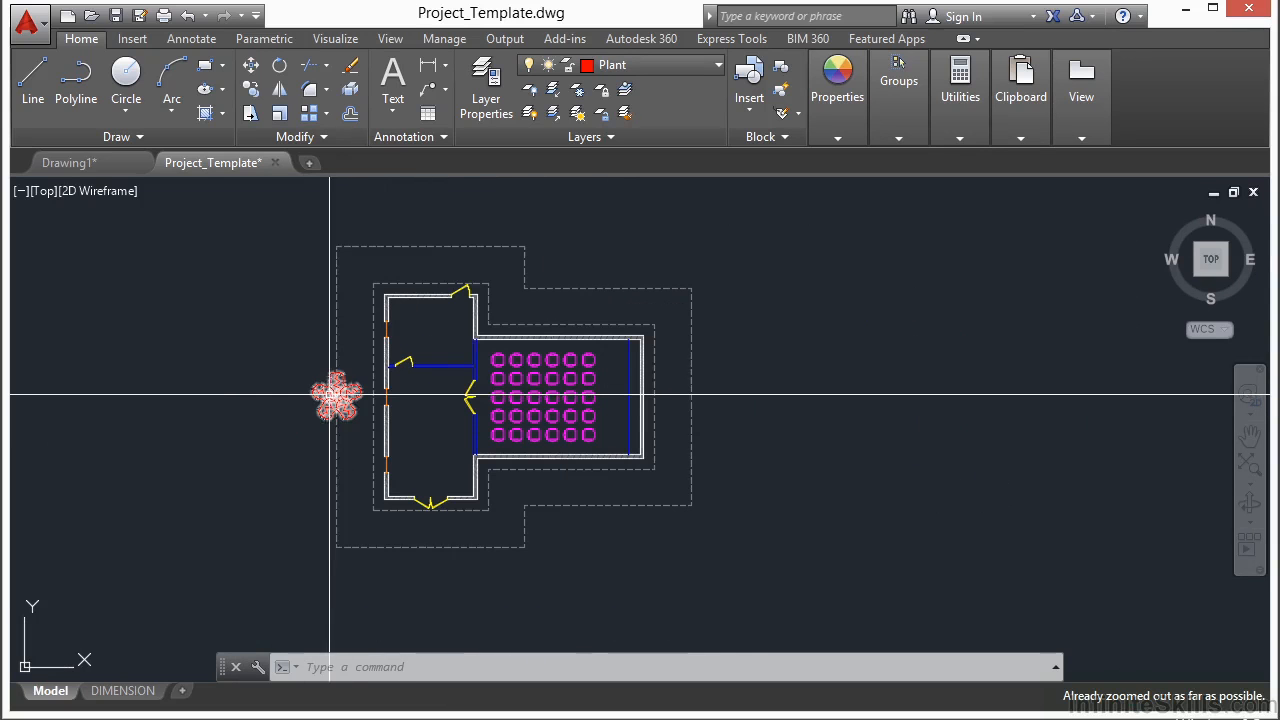
left_click(328, 114)
left_click(372, 194)
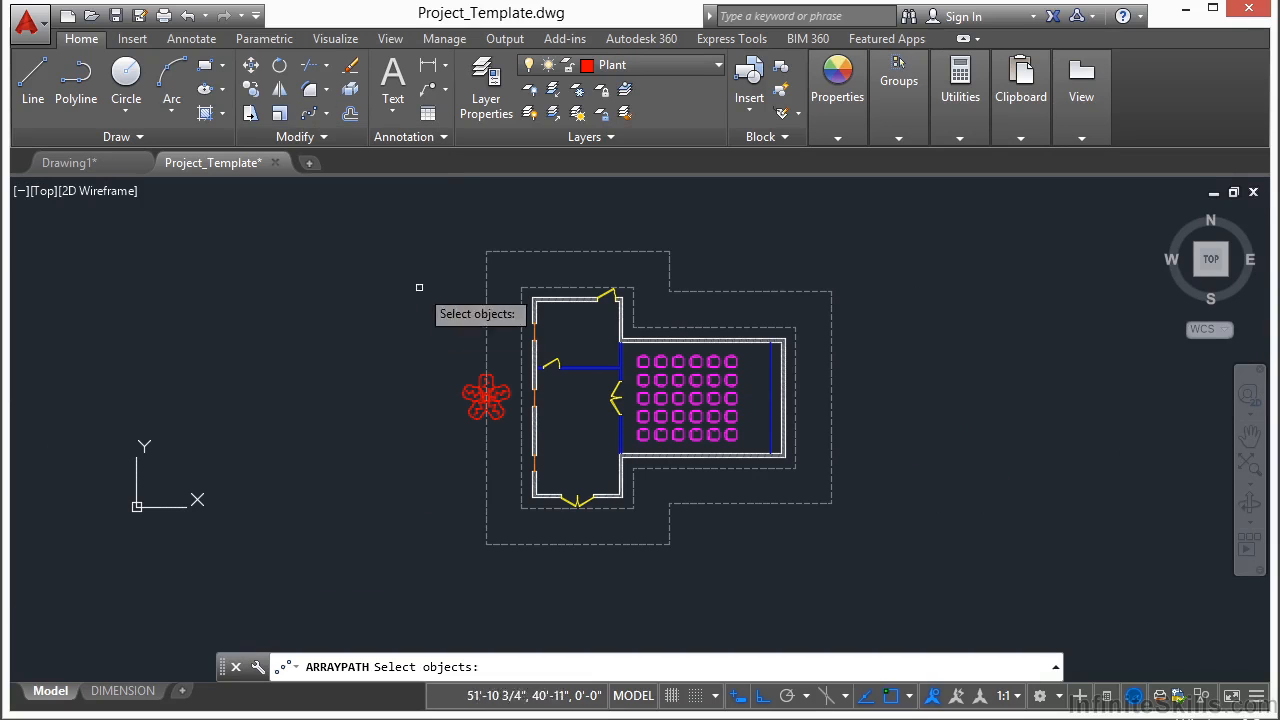
left_click(466, 394)
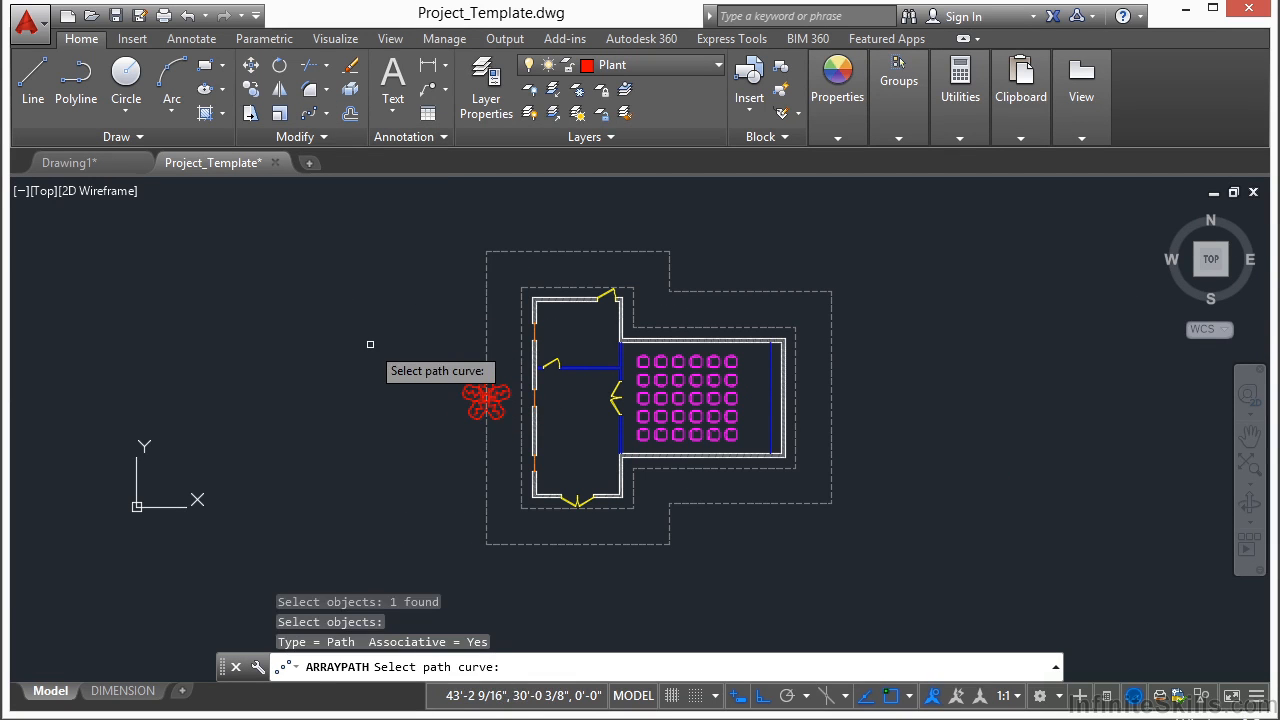
left_click(489, 328)
scroll(368, 352, "down", 2)
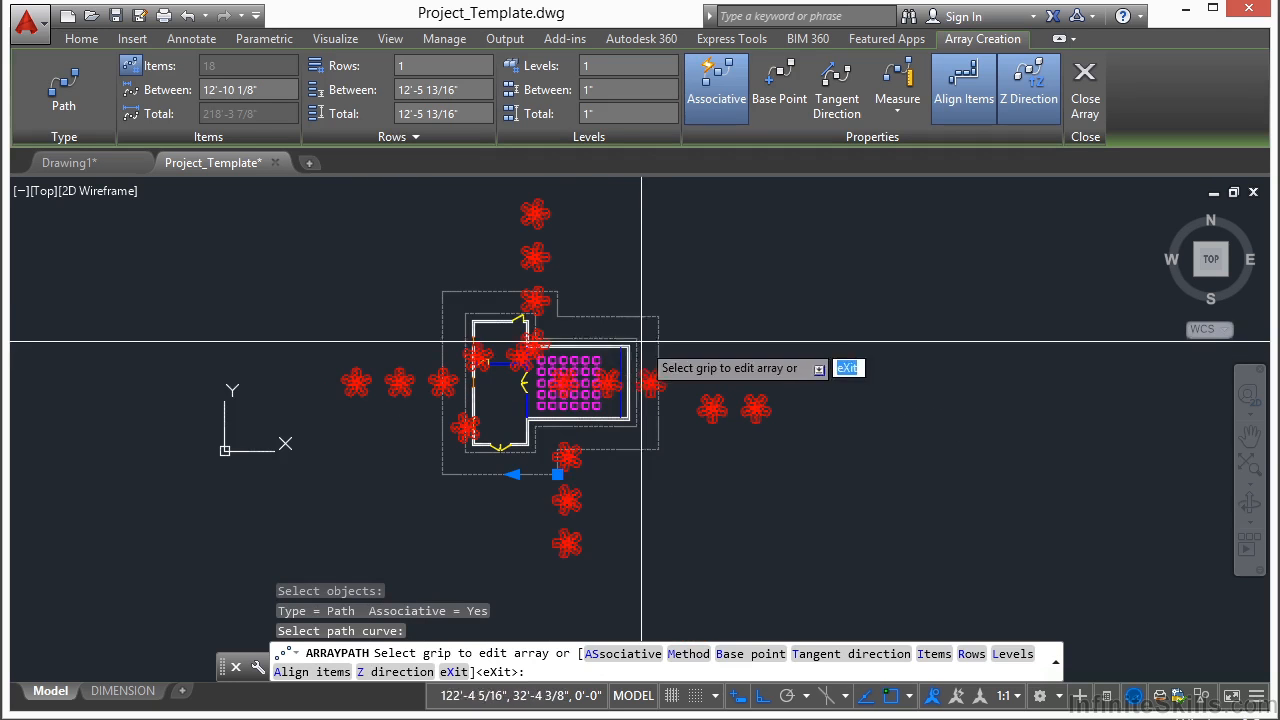
key("Escape")
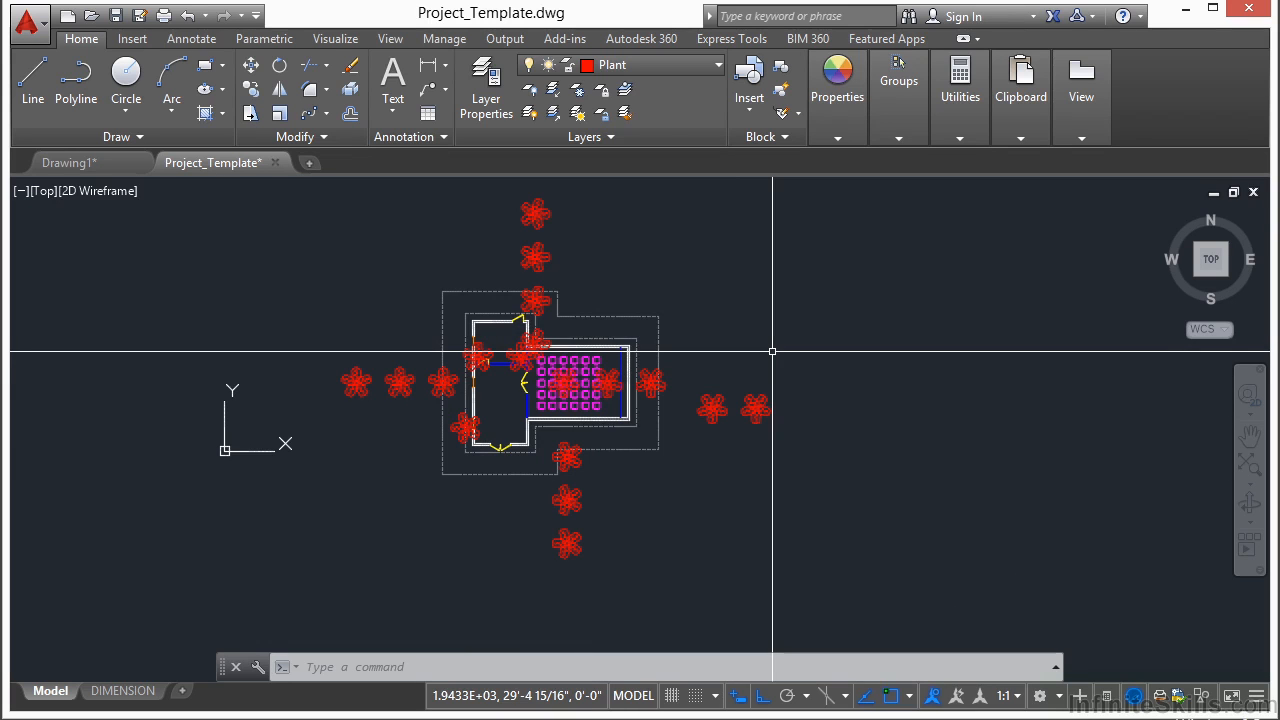
key("ctrl+z")
Step: Trim the outer outline inside the plant's inner circle and select the remaining polyline to check the gap
scroll(505, 390, "up", 3)
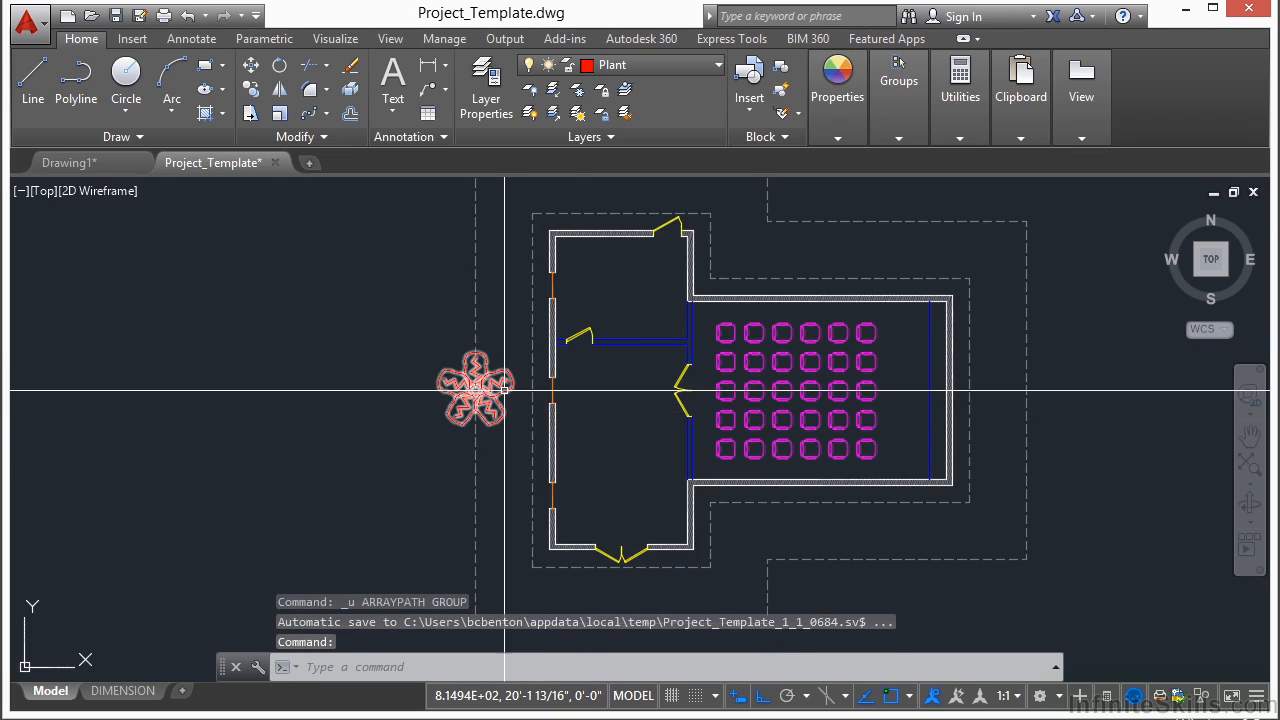
type("tr")
key("Return")
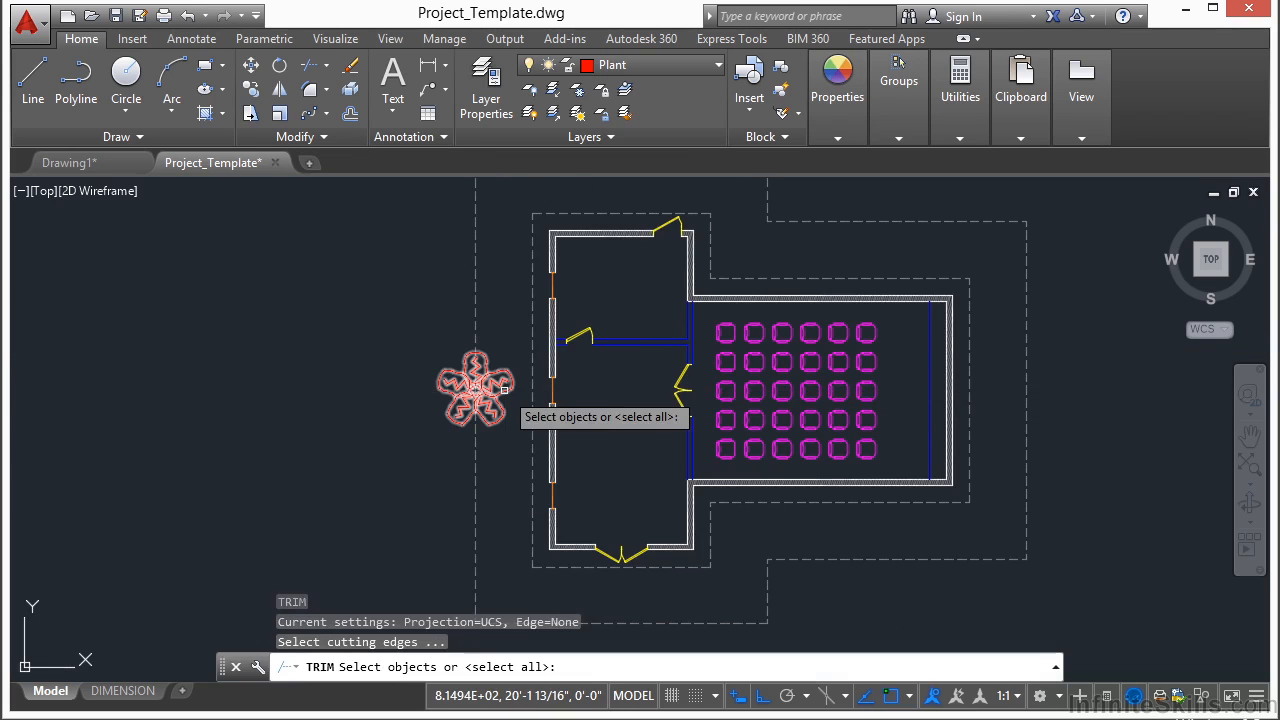
scroll(486, 390, "up", 4)
scroll(486, 390, "up", 6)
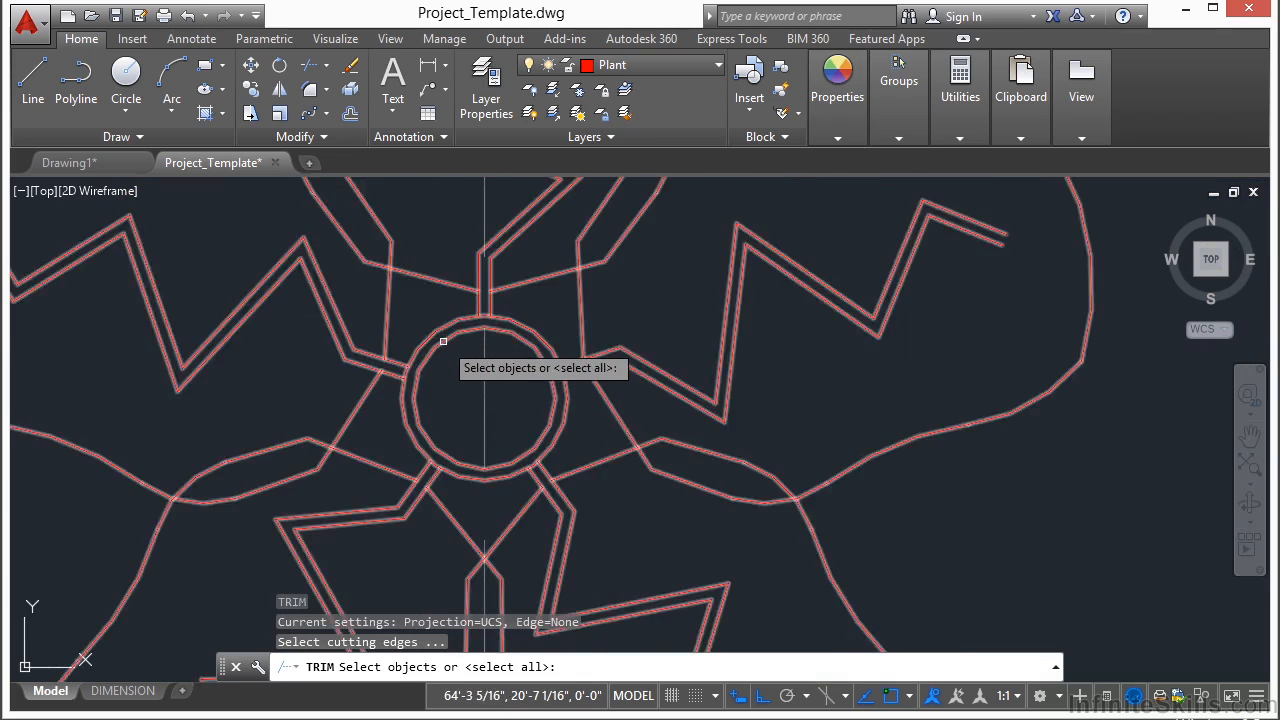
left_click(443, 341)
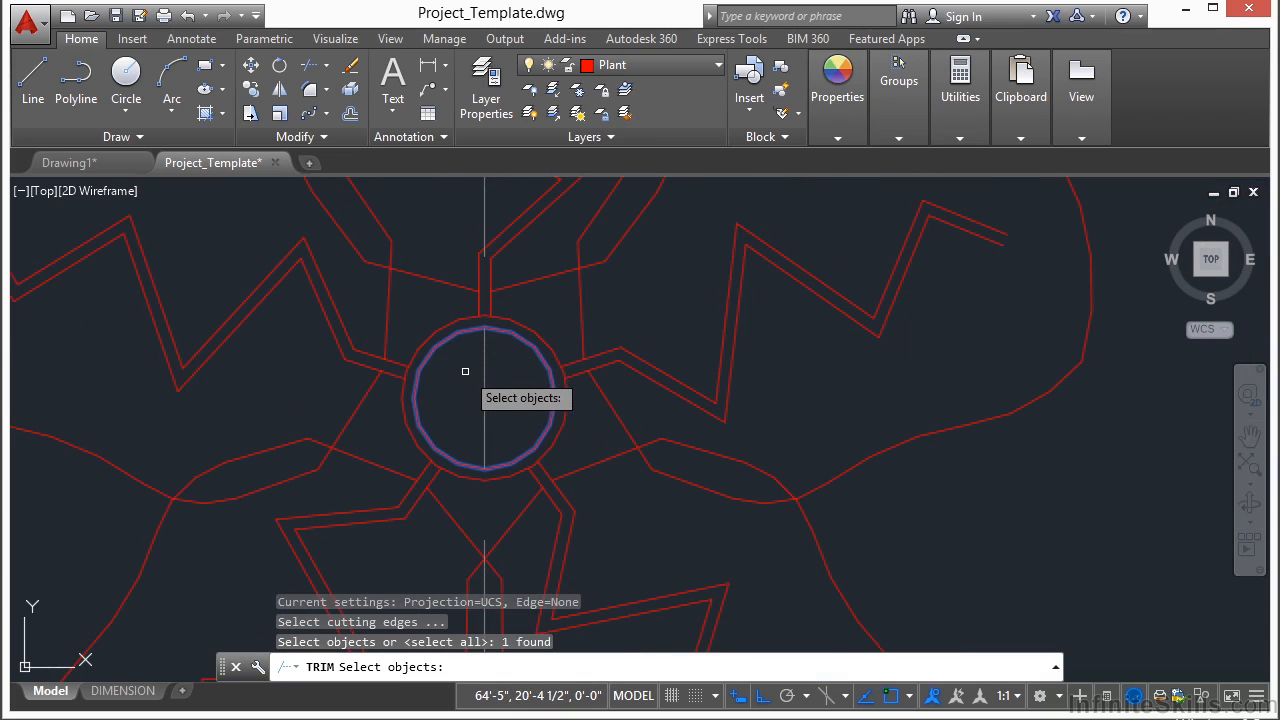
key("Return")
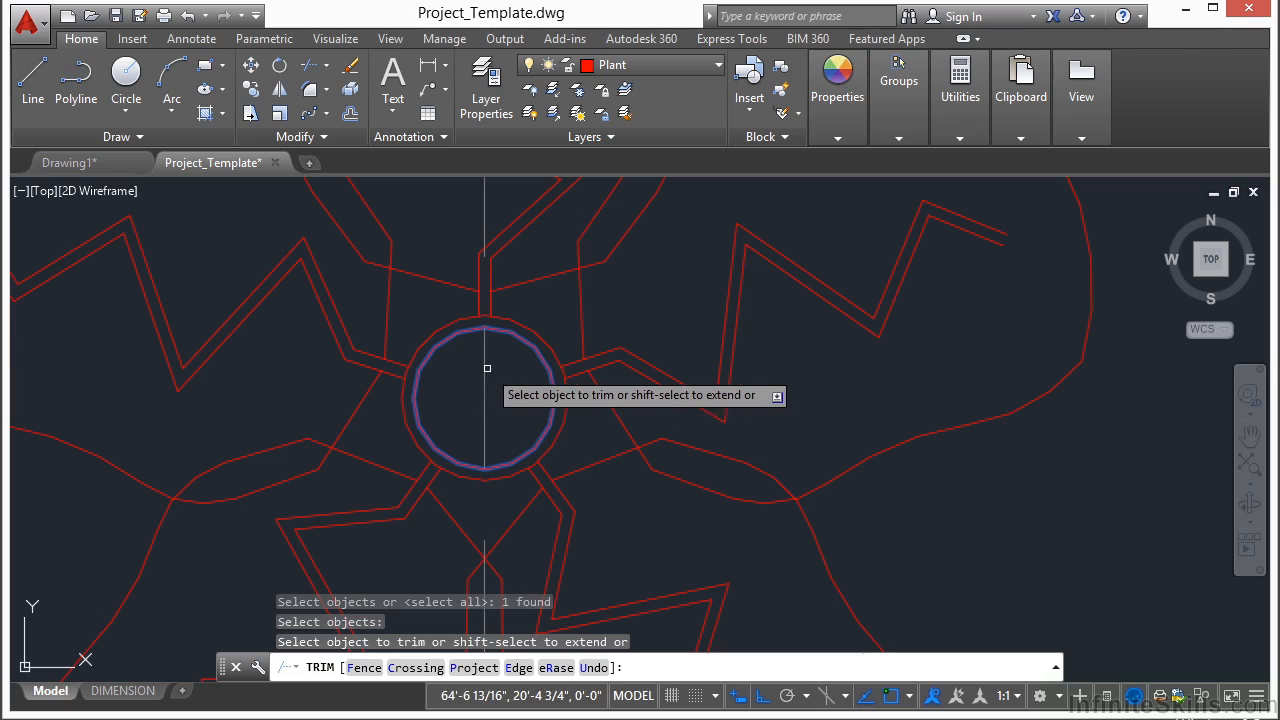
left_click(487, 368)
key("Return")
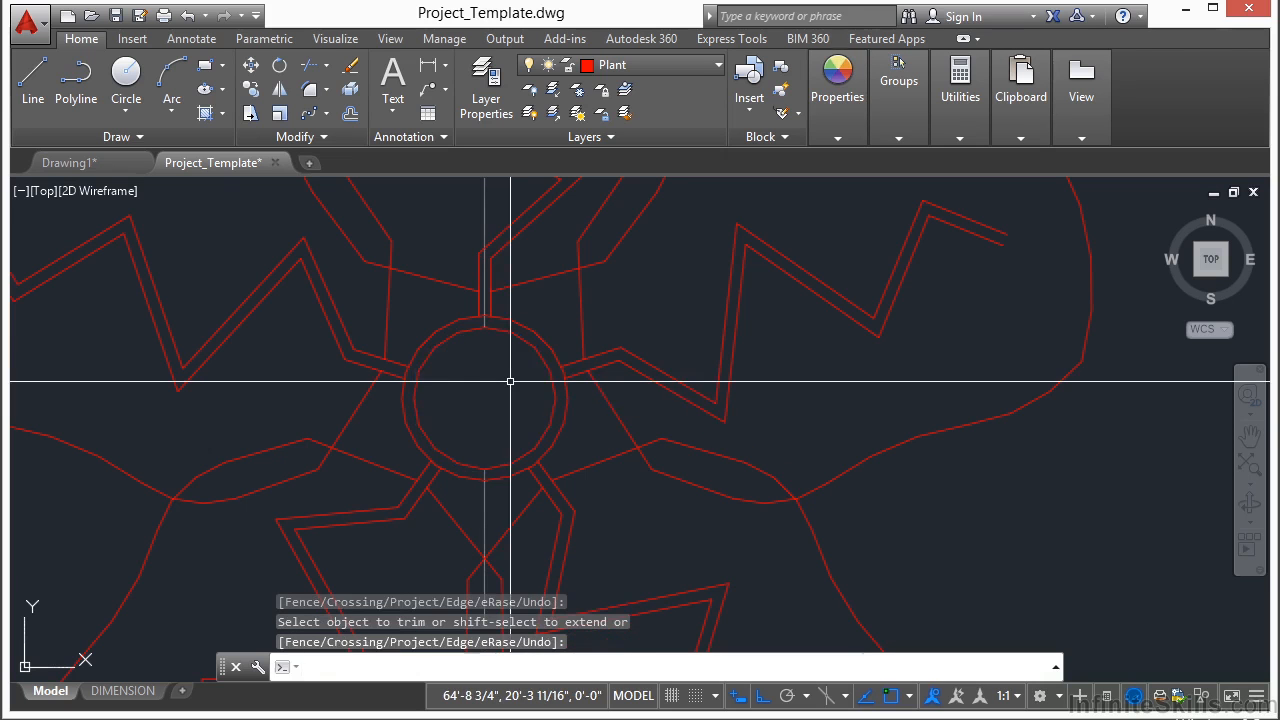
left_click(484, 255)
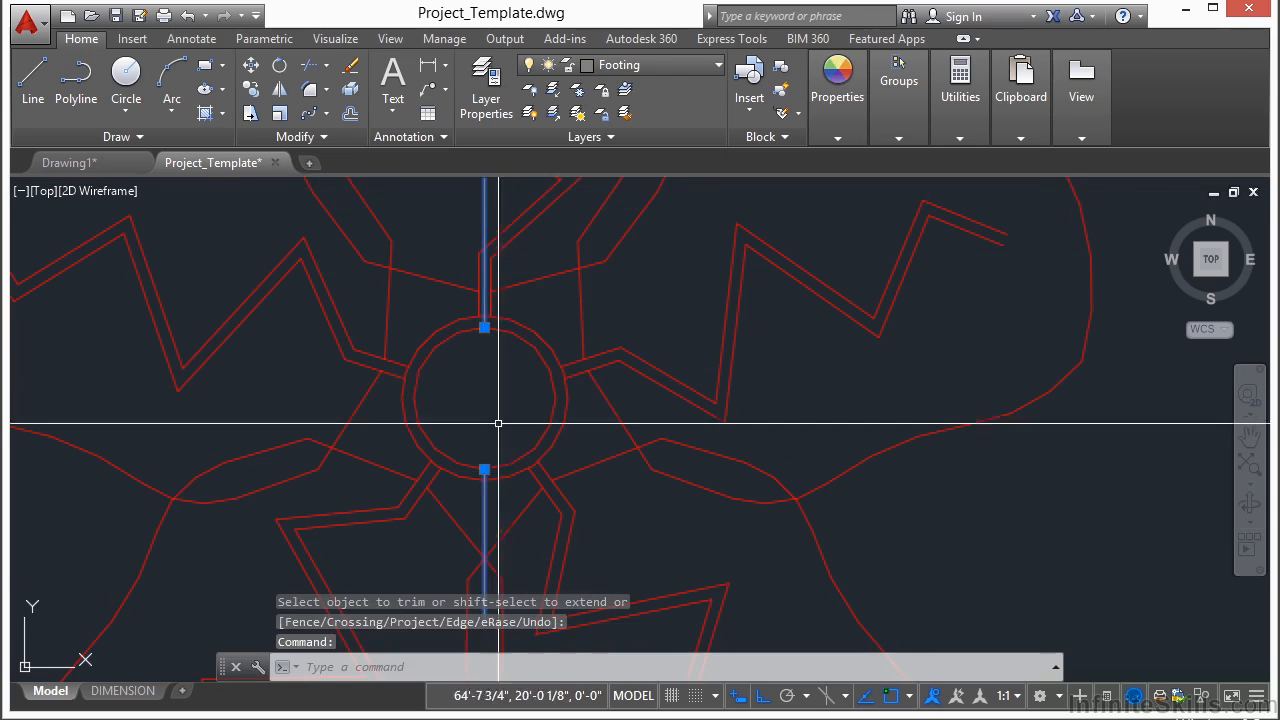
key("Escape")
key("Escape")
Step: Create a path array of the plant block along the trimmed outer outline
scroll(460, 390, "down", 10)
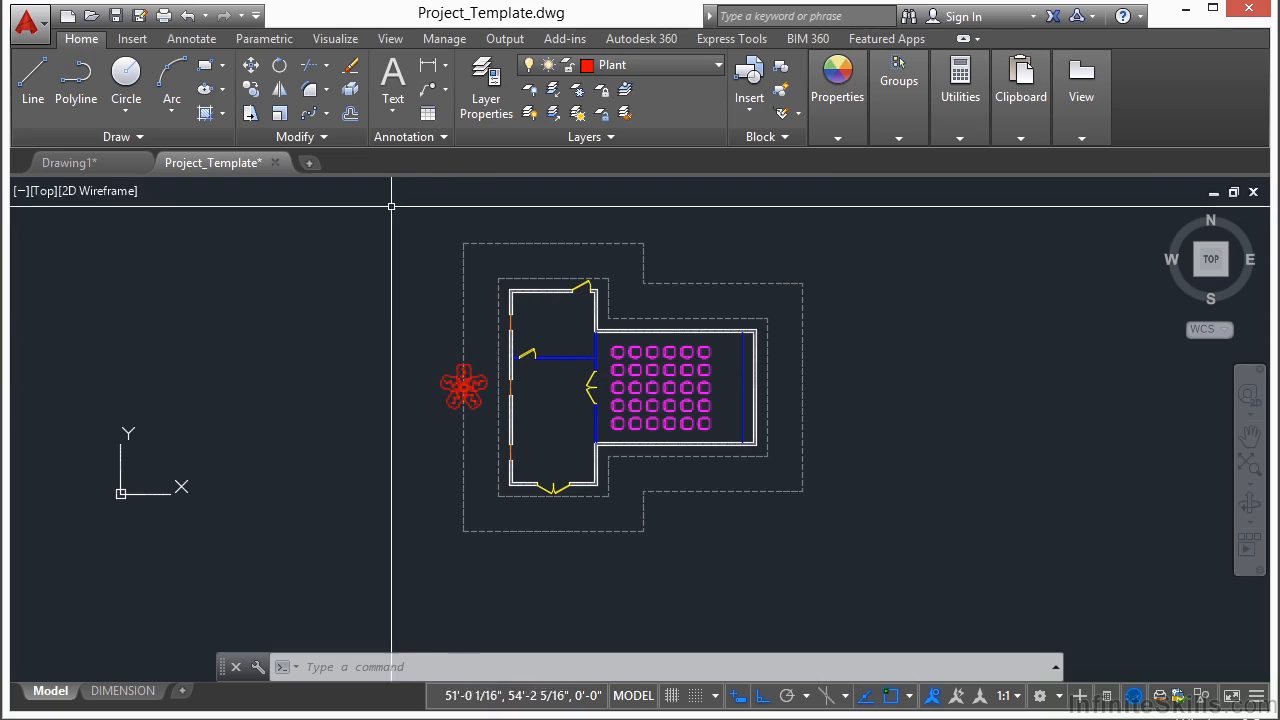
left_click(309, 114)
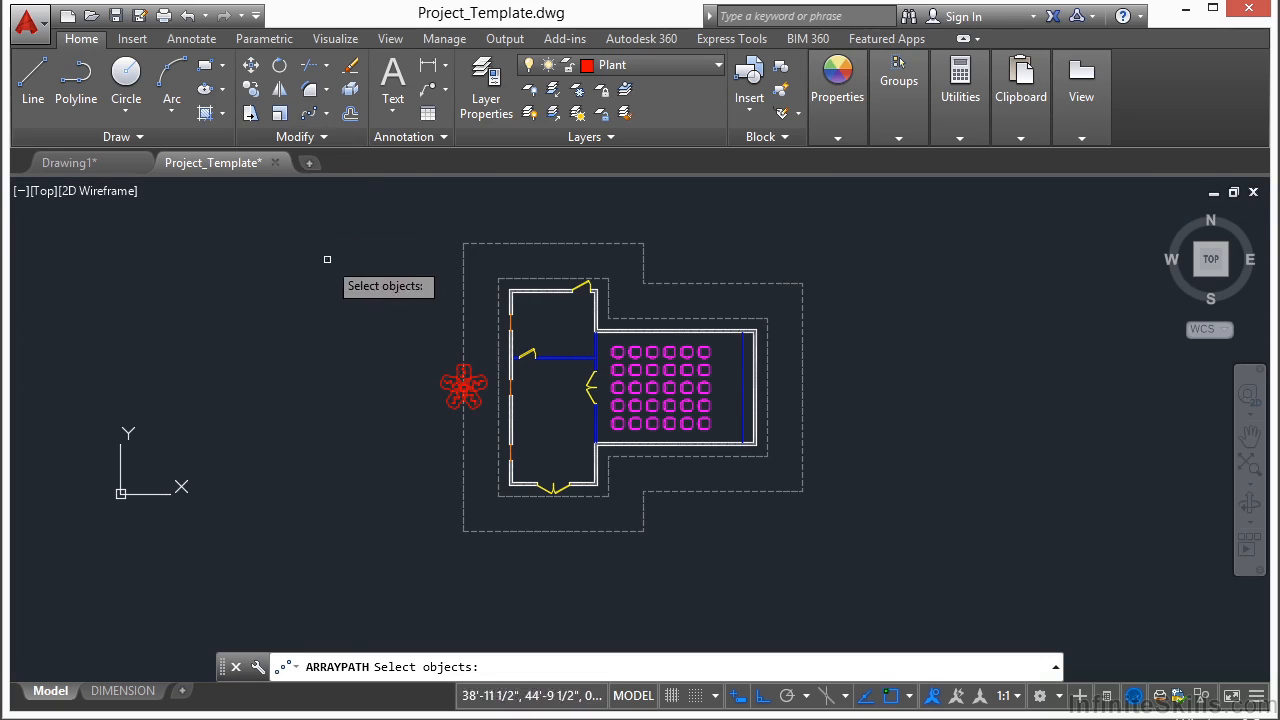
left_click(447, 382)
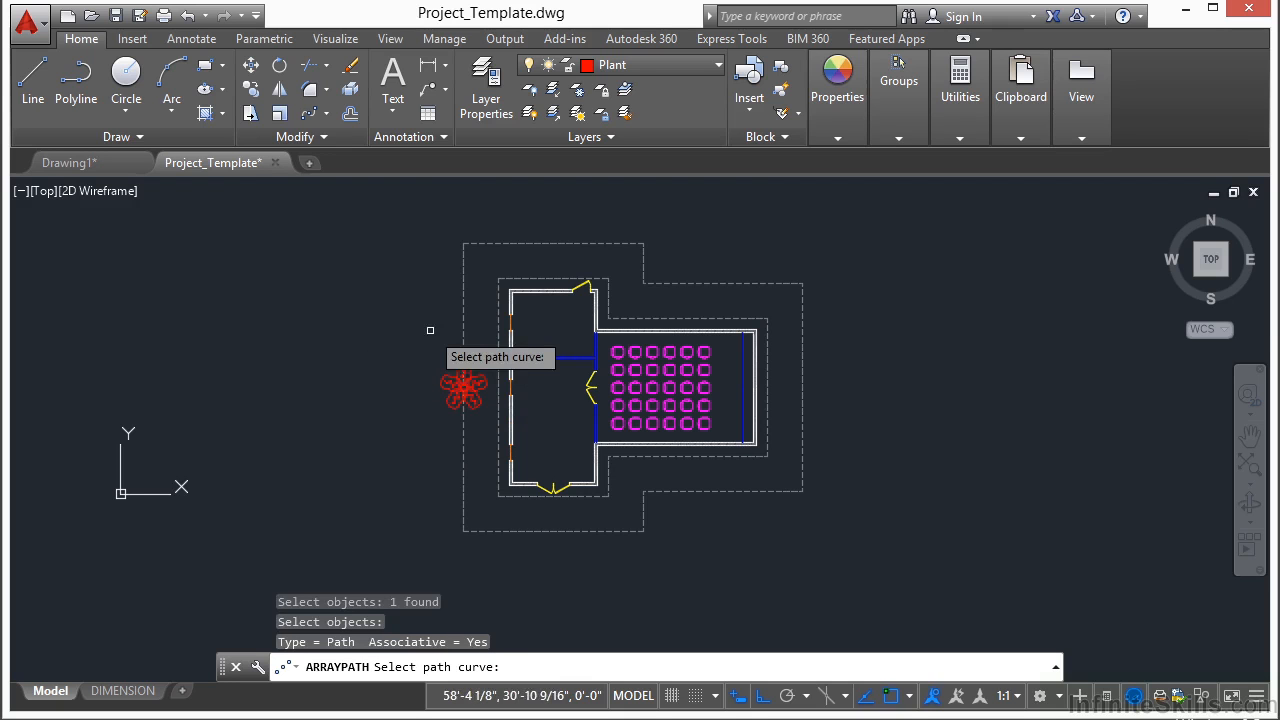
left_click(464, 334)
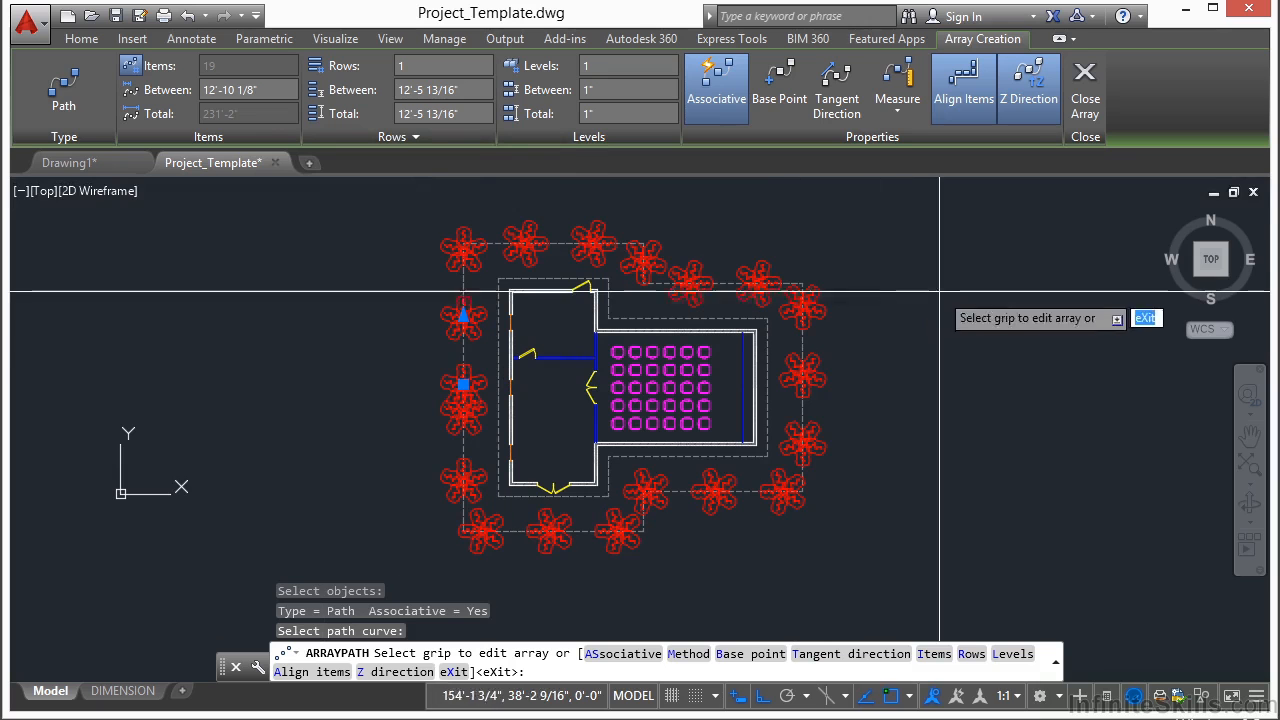
Step: Switch the plant array to the Divide method with 15 items and inspect the overlapping plants at the path's start
left_click(900, 111)
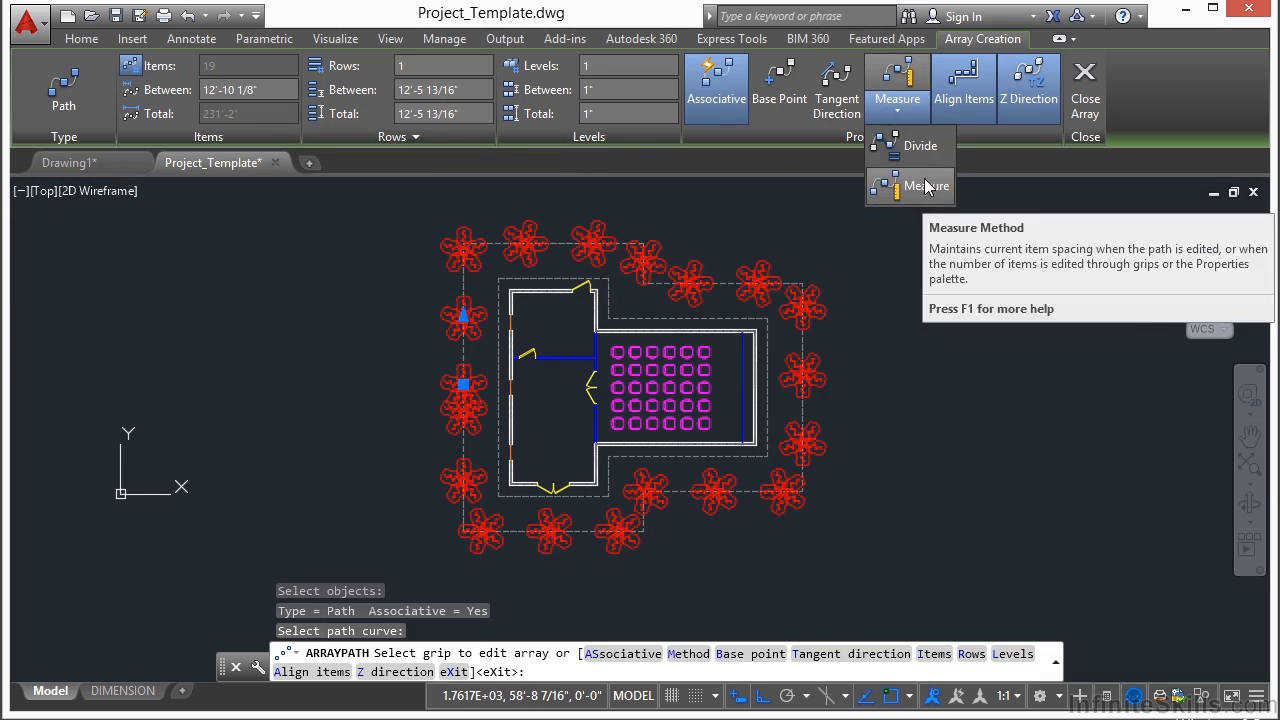
left_click(918, 146)
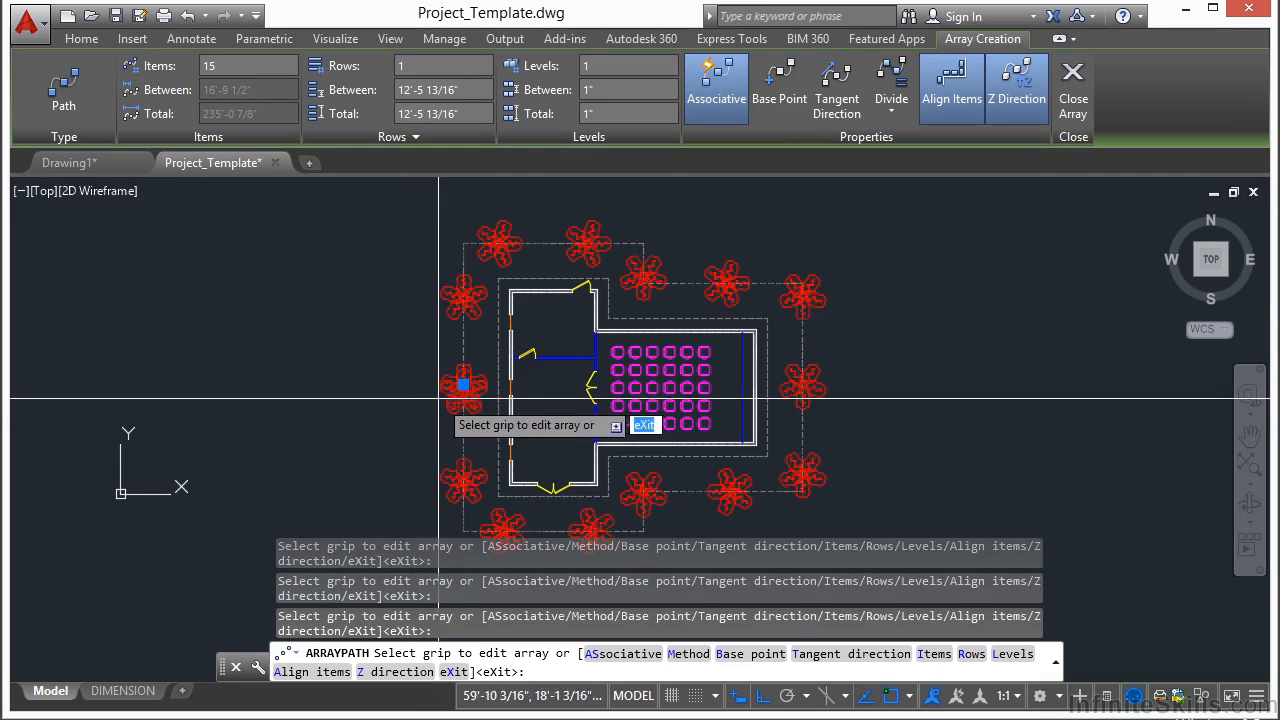
scroll(423, 398, "up", 8)
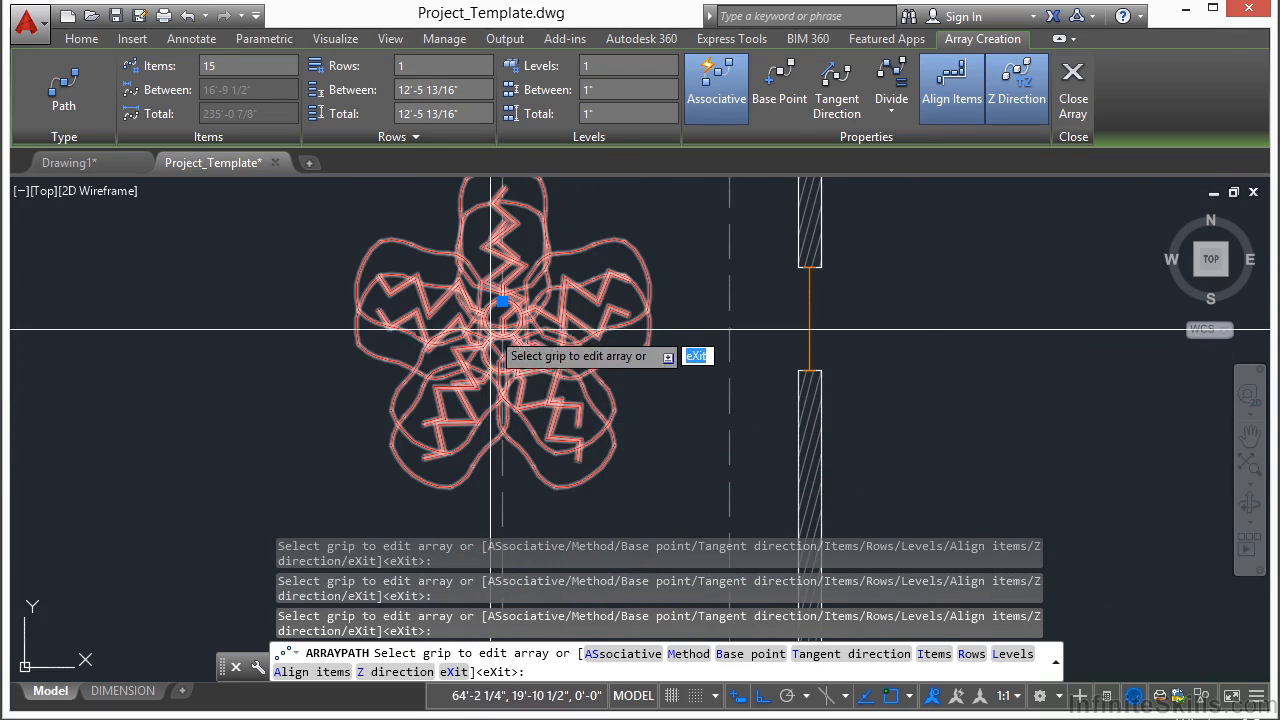
scroll(491, 293, "up", 5)
scroll(491, 357, "down", 10)
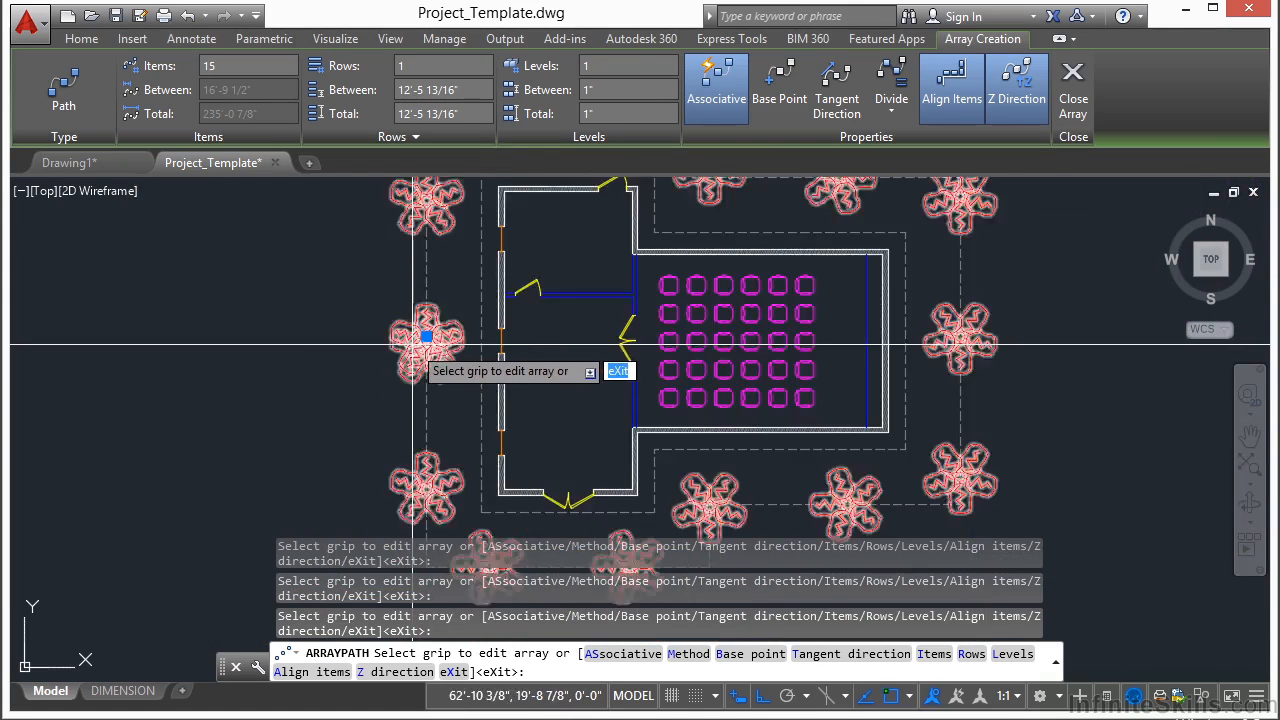
Step: Finish editing the plant path array and explode it into individual plant blocks
scroll(413, 346, "down", 4)
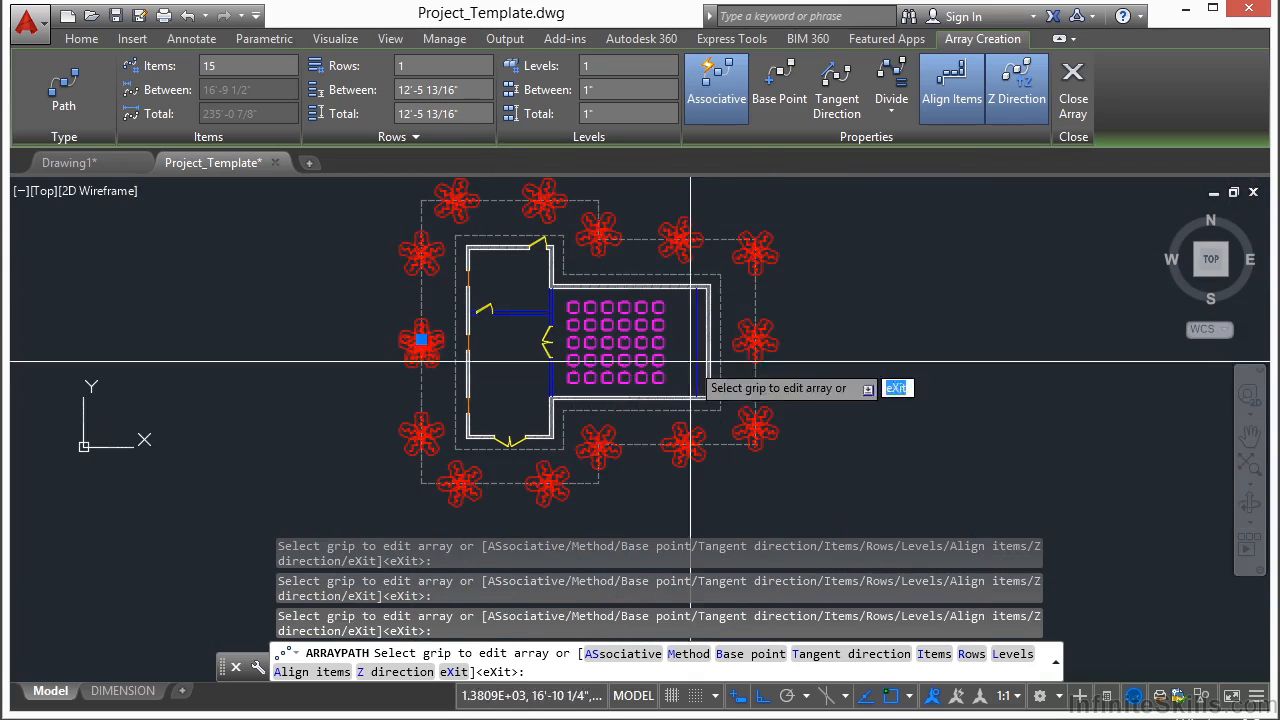
left_click(1074, 100)
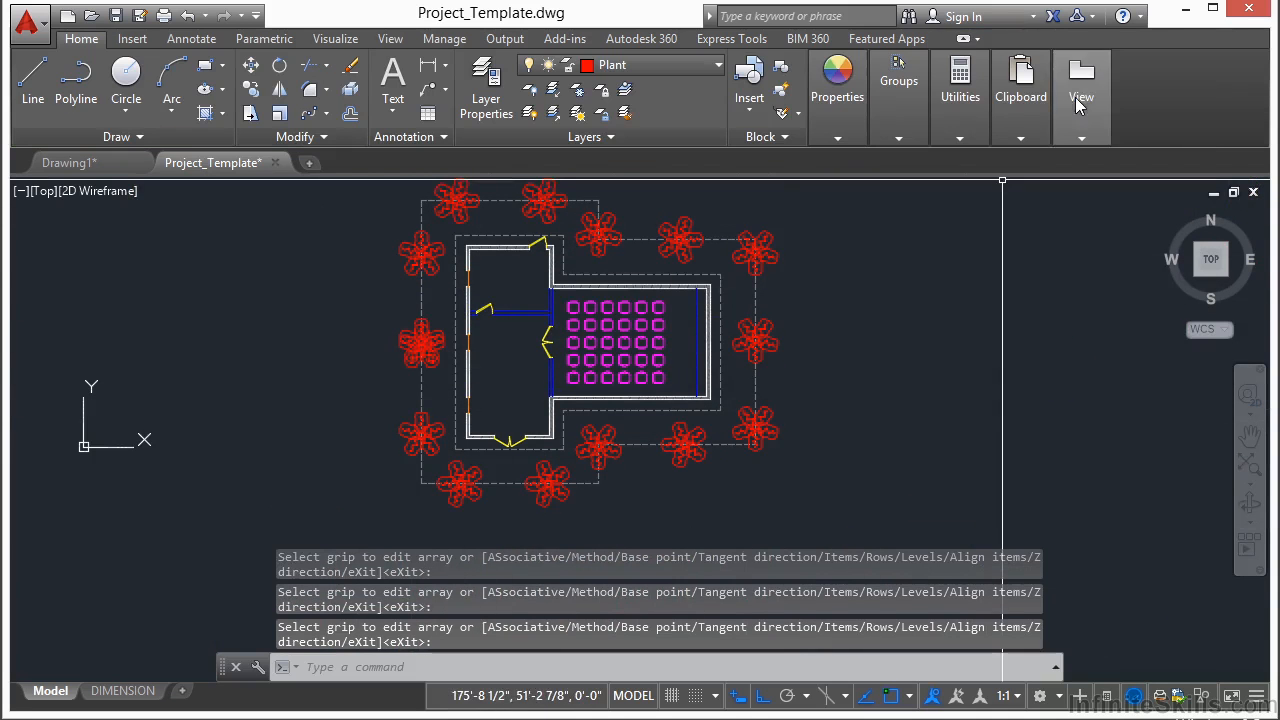
type("x")
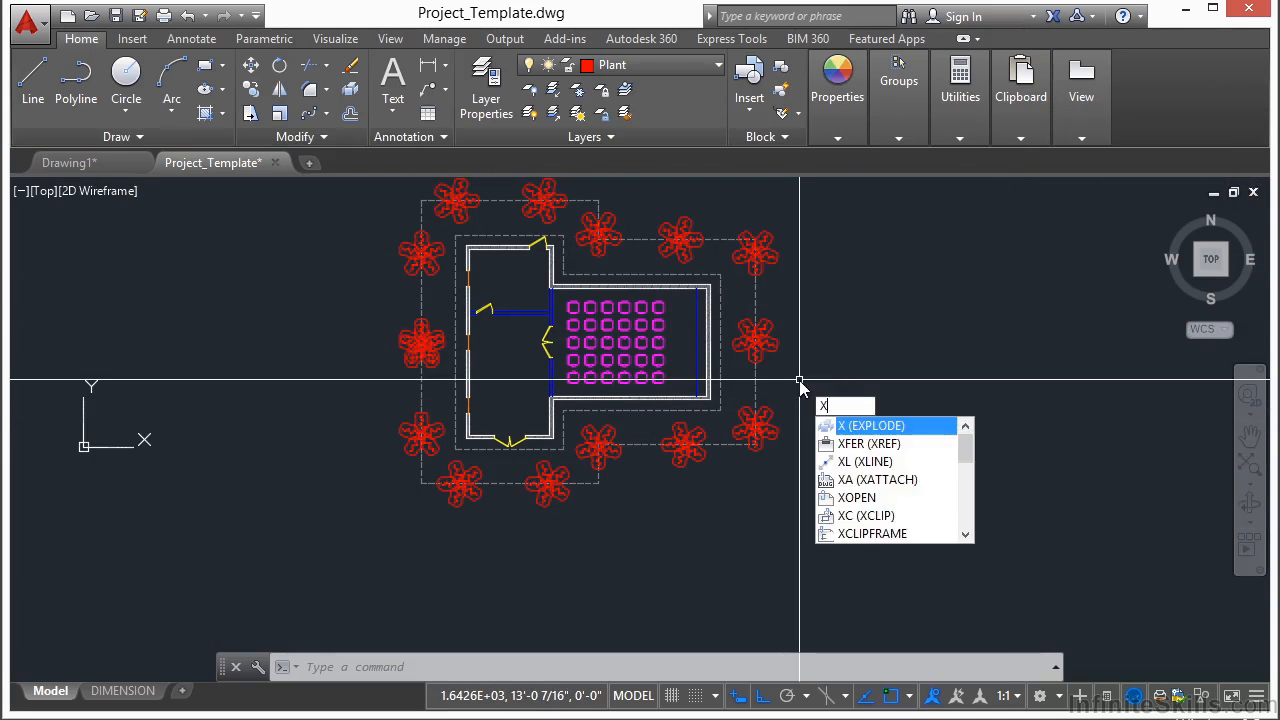
key("Return")
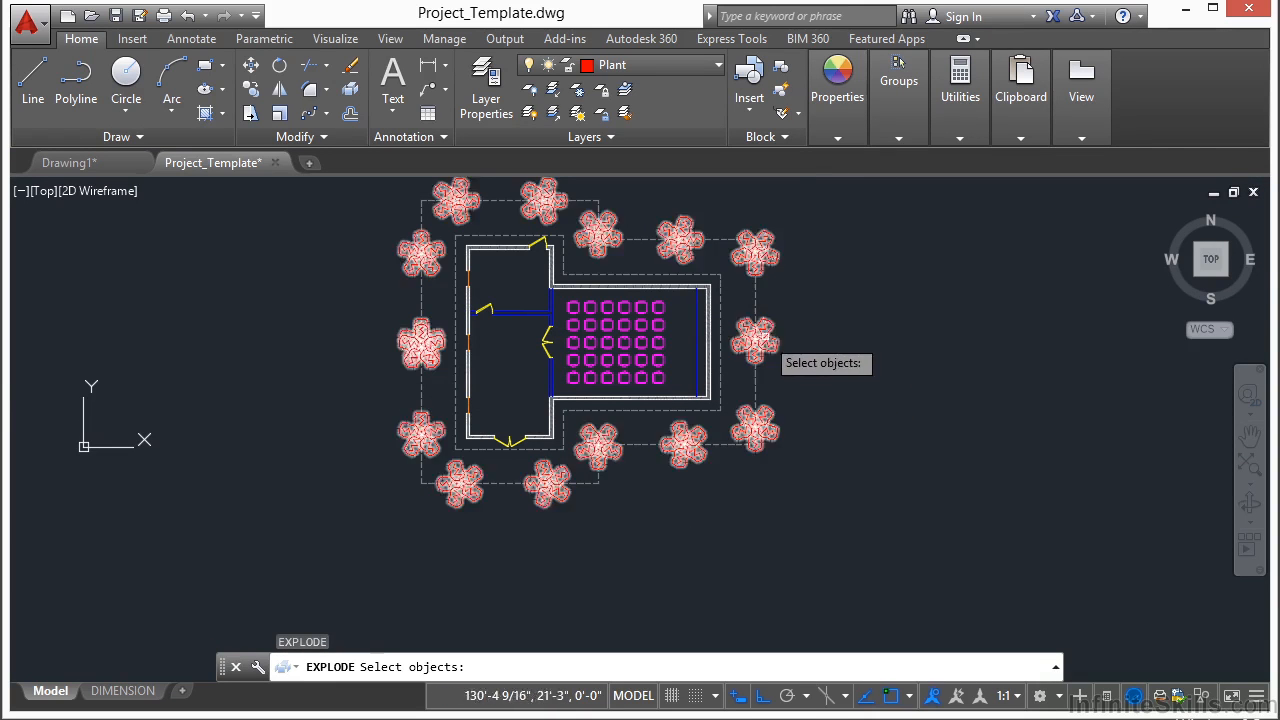
left_click(760, 342)
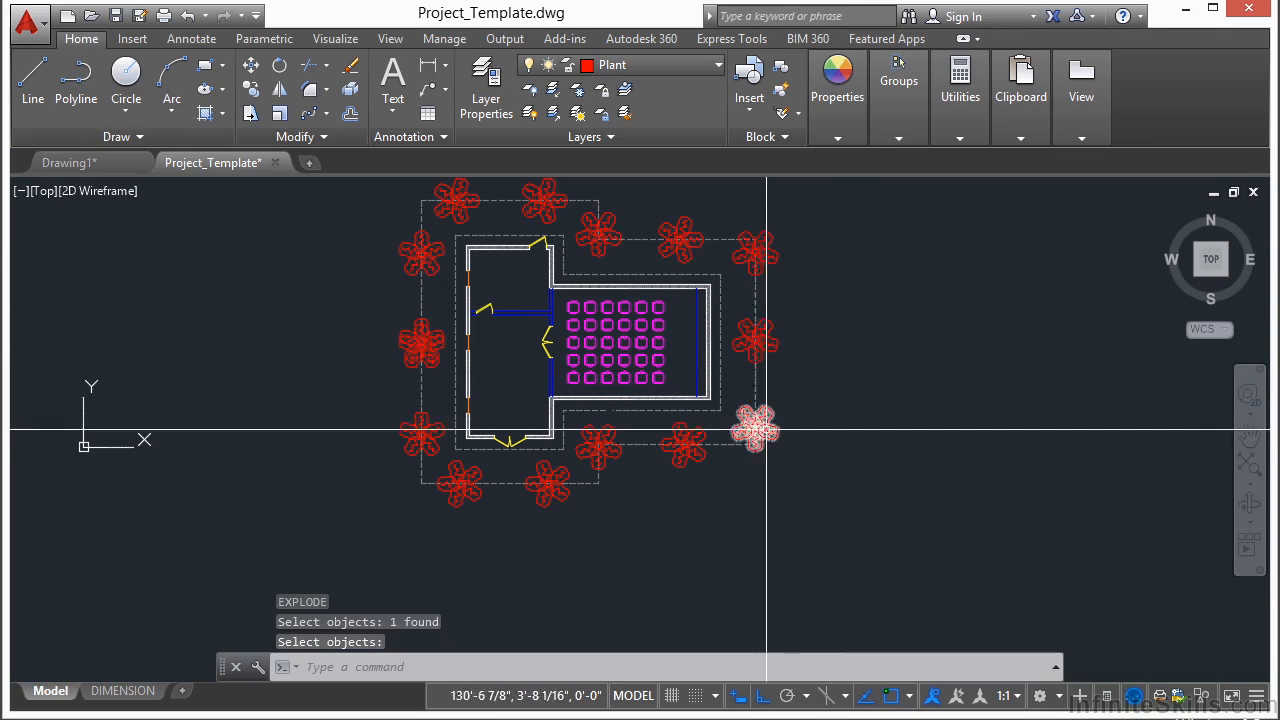
Step: Erase the duplicate plant block overlapping another at the path's start, beside the building's west wall
scroll(380, 357, "up", 6)
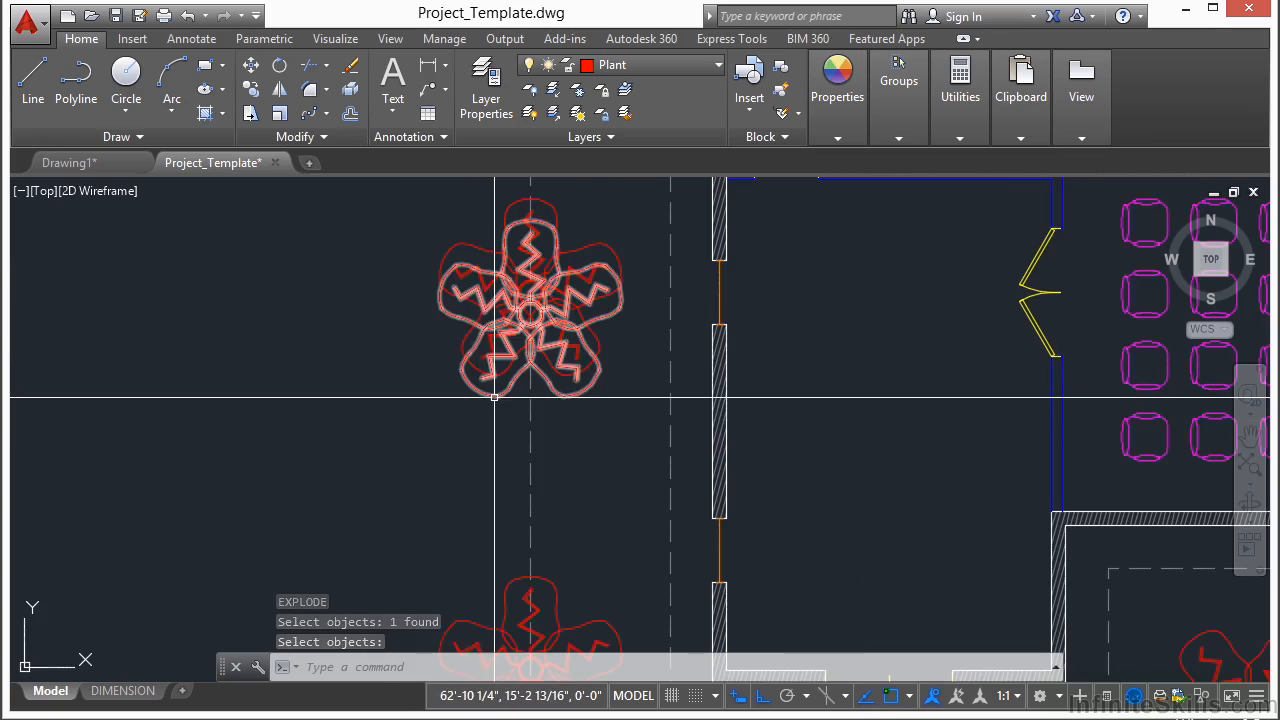
key("Return")
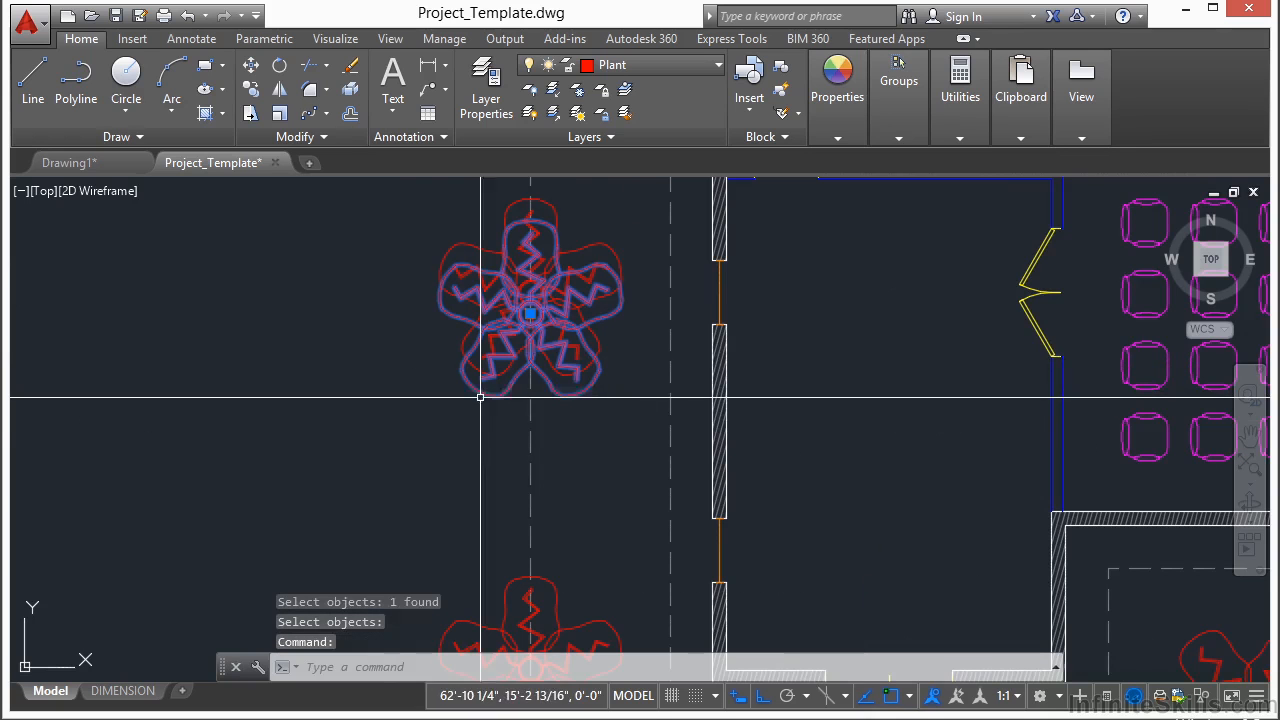
right_click(327, 414)
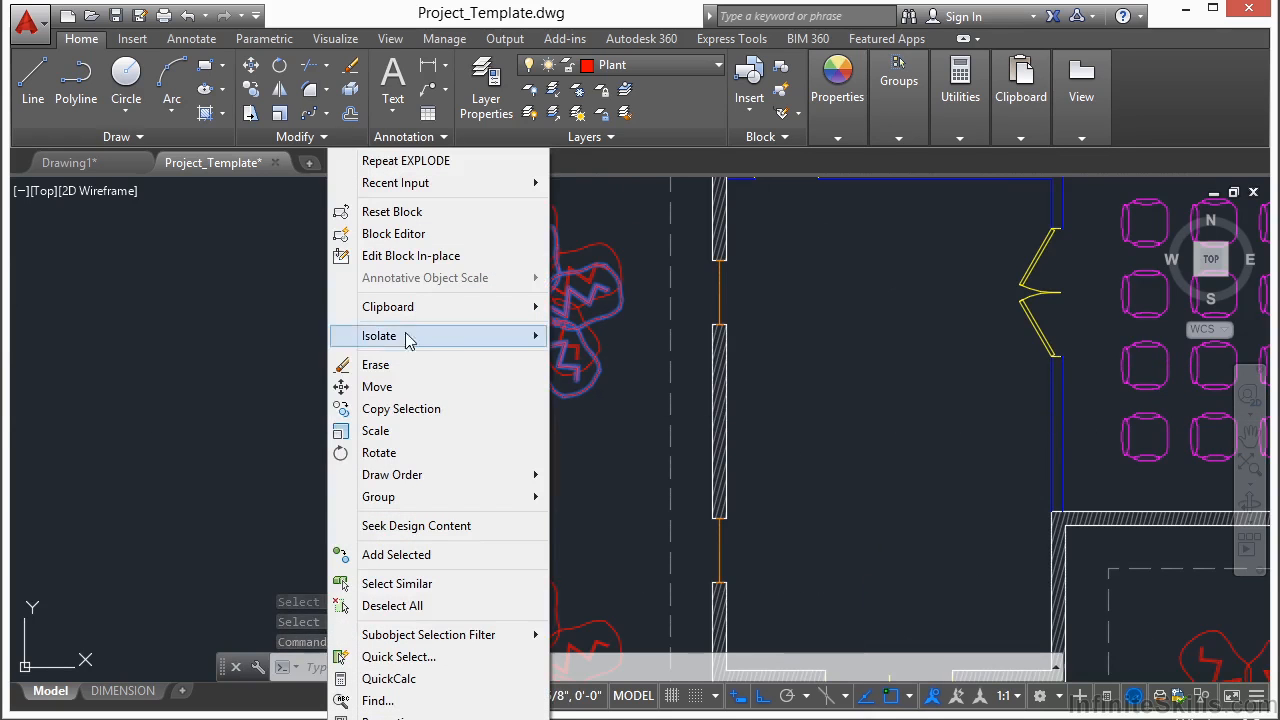
left_click(392, 365)
Step: Erase the outer dashed outline polyline that served as the path for the plants
left_click(561, 418)
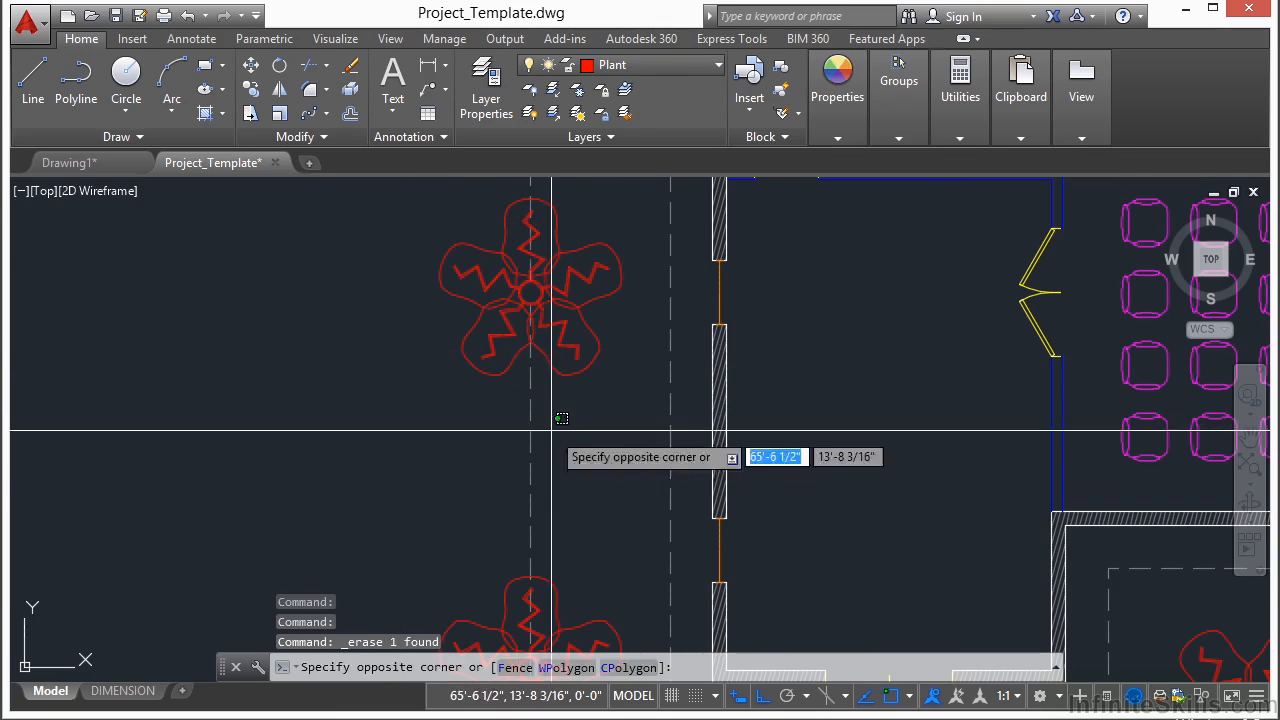
left_click(420, 424)
right_click(350, 414)
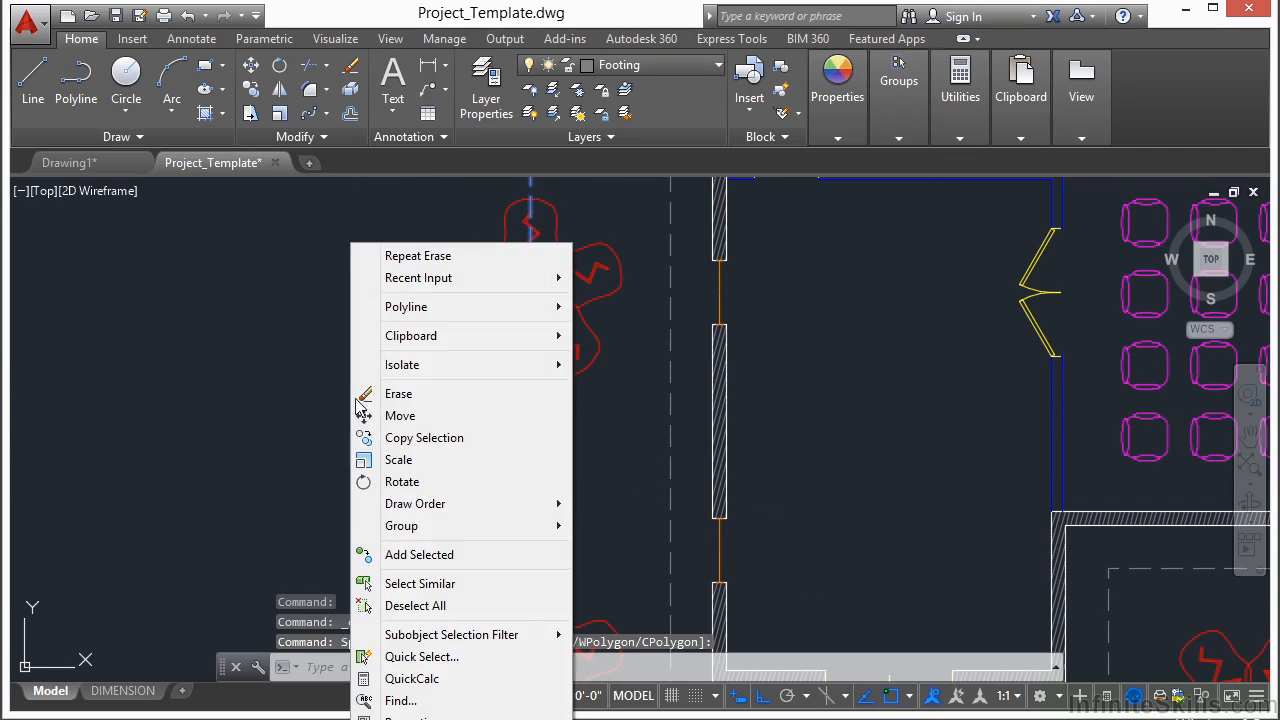
double_click(436, 398)
key("Escape")
Step: Examine the whole plan, including the footing outline, interior walls, doors, chairs and the plants around the building
middle_click(386, 326)
middle_click(386, 326)
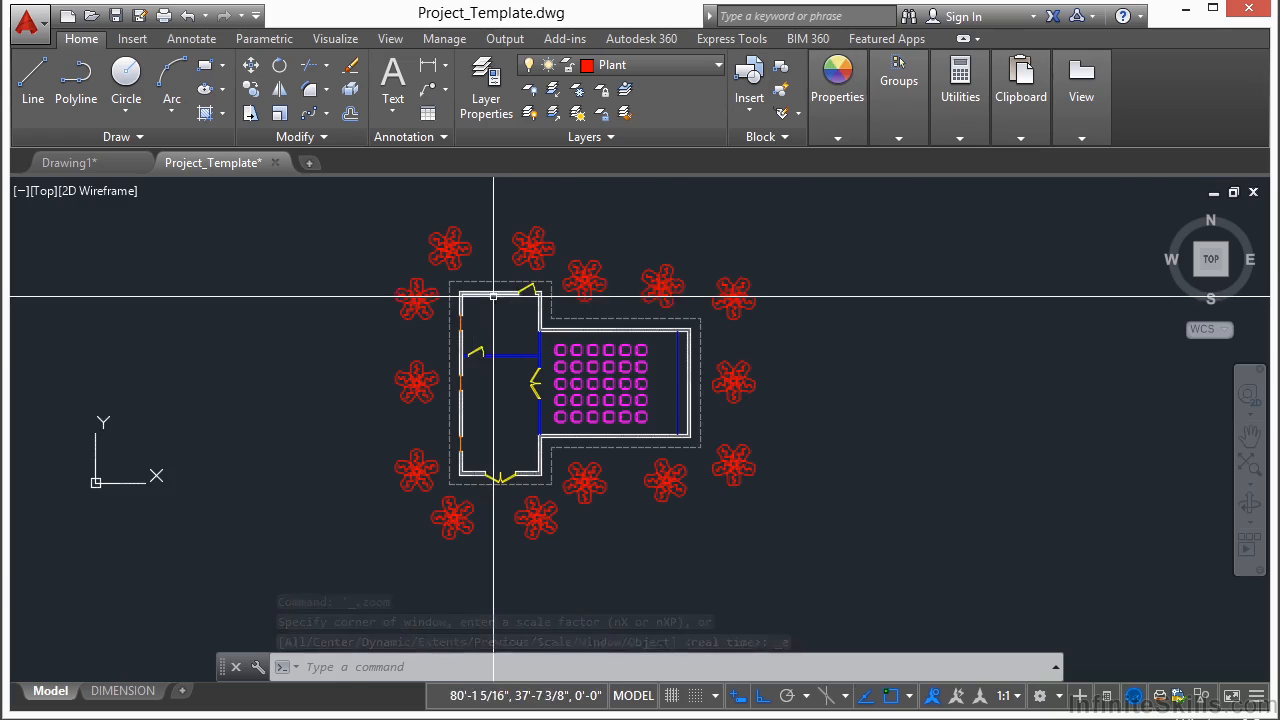
scroll(493, 297, "up", 6)
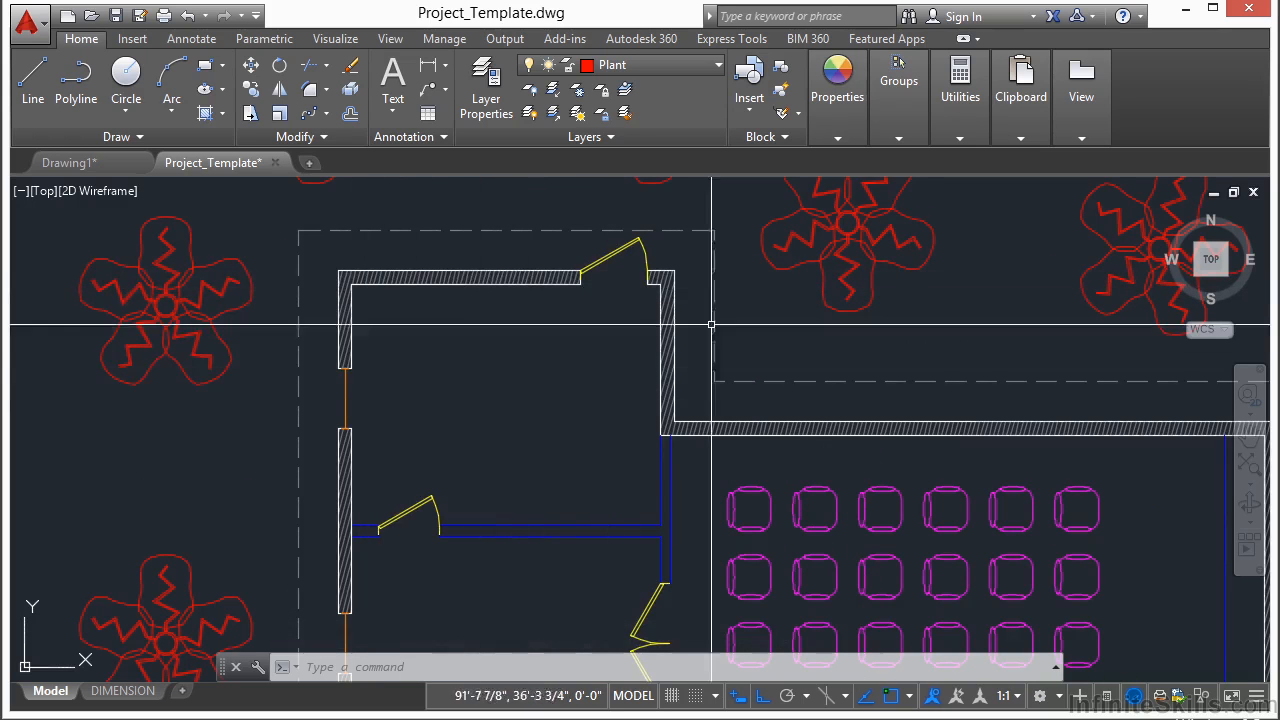
middle_click_drag(638, 512, 628, 352)
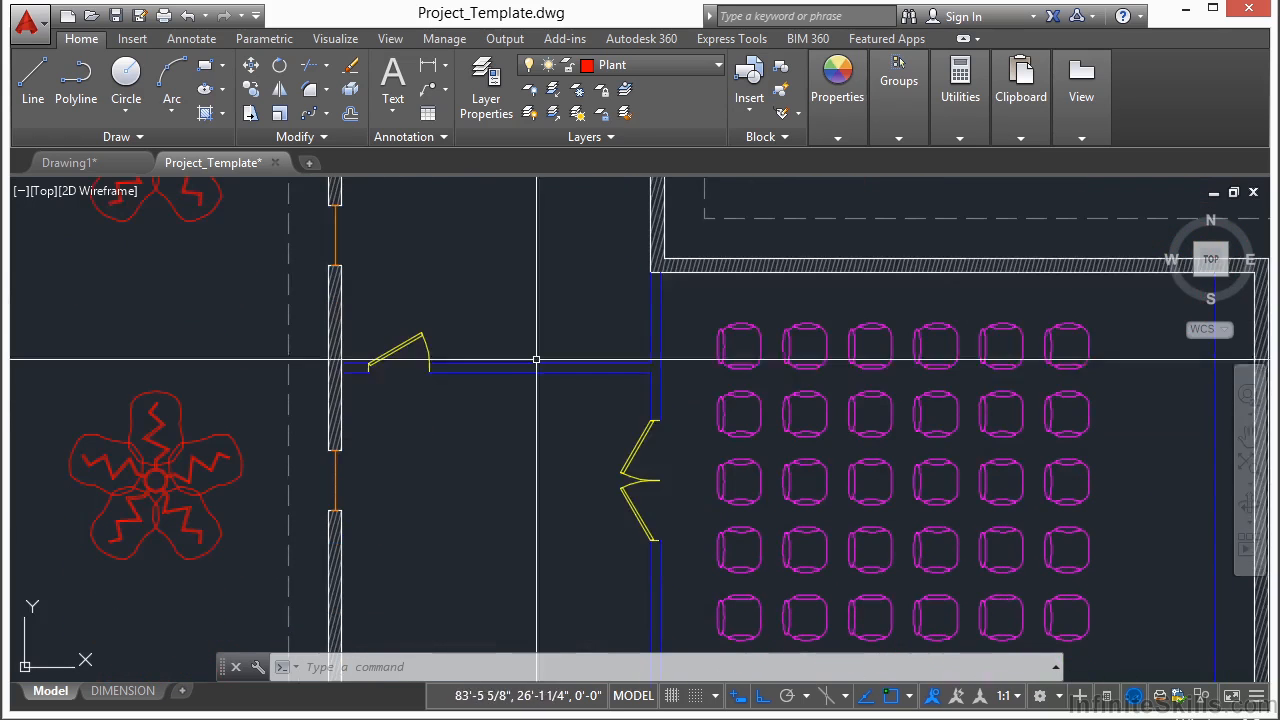
scroll(523, 363, "up", 2)
scroll(651, 423, "down", 5)
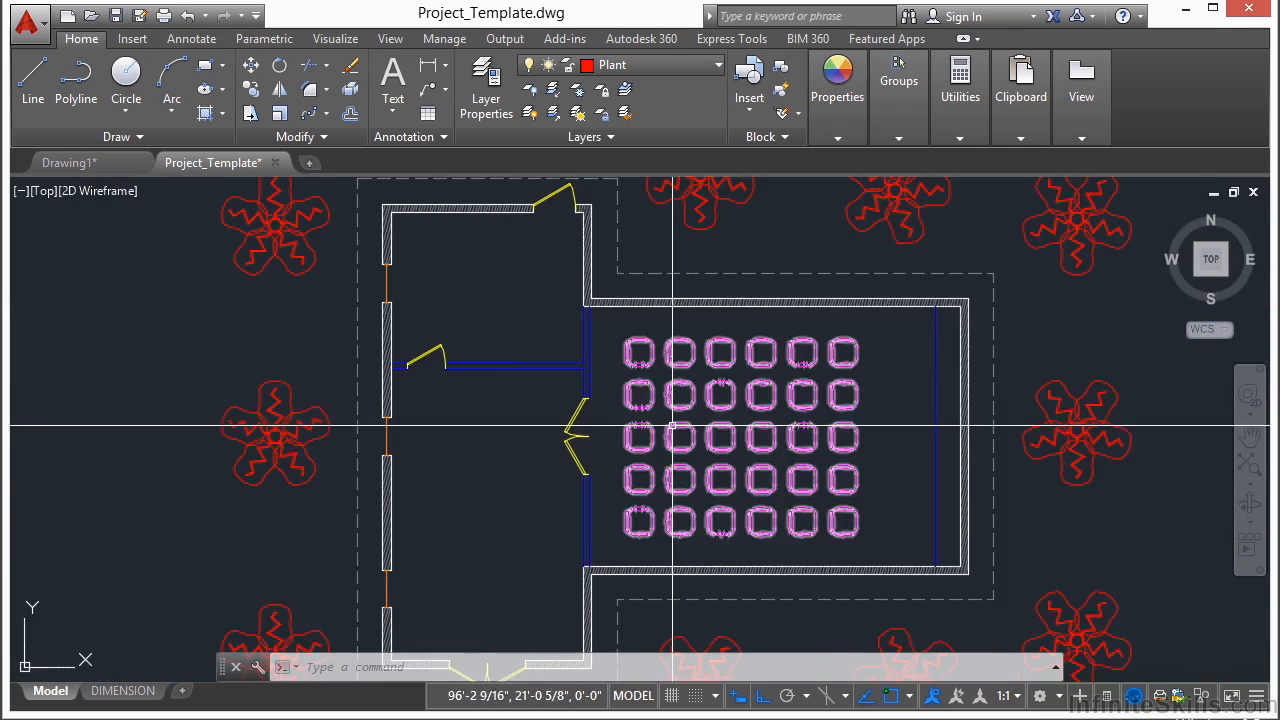
scroll(571, 271, "down", 3)
scroll(582, 330, "up", 2)
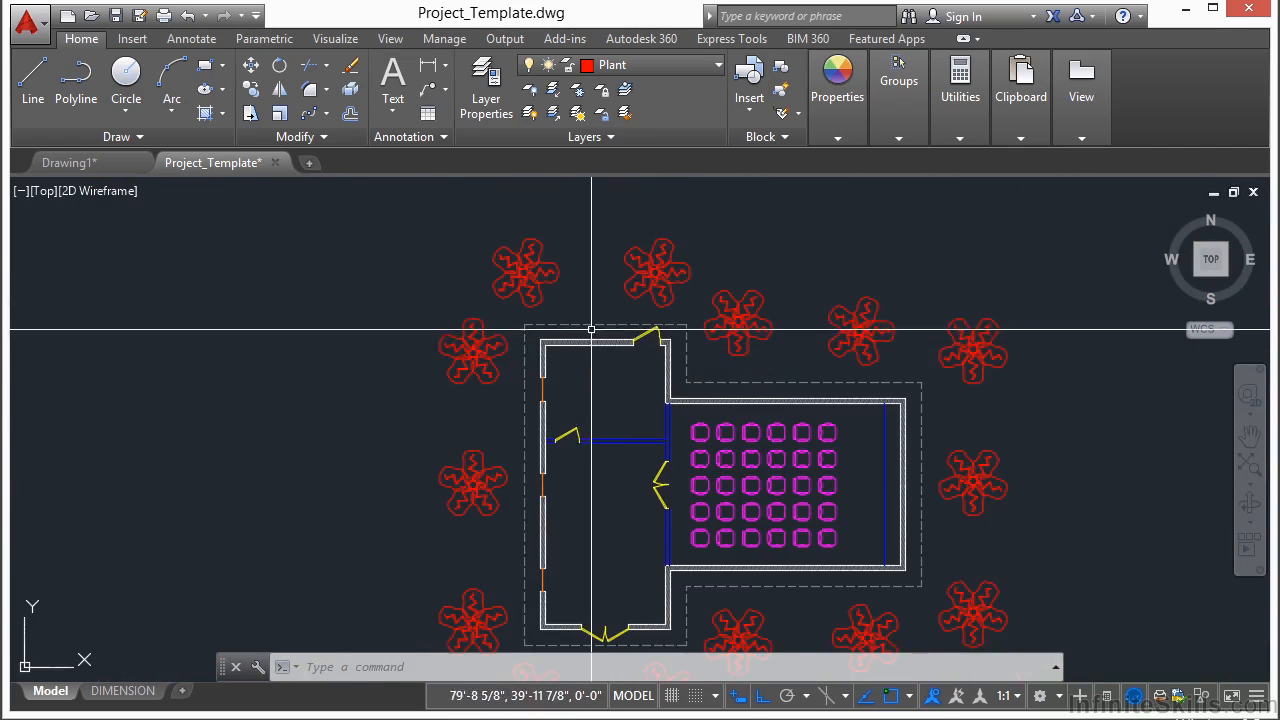
scroll(578, 323, "down", 2)
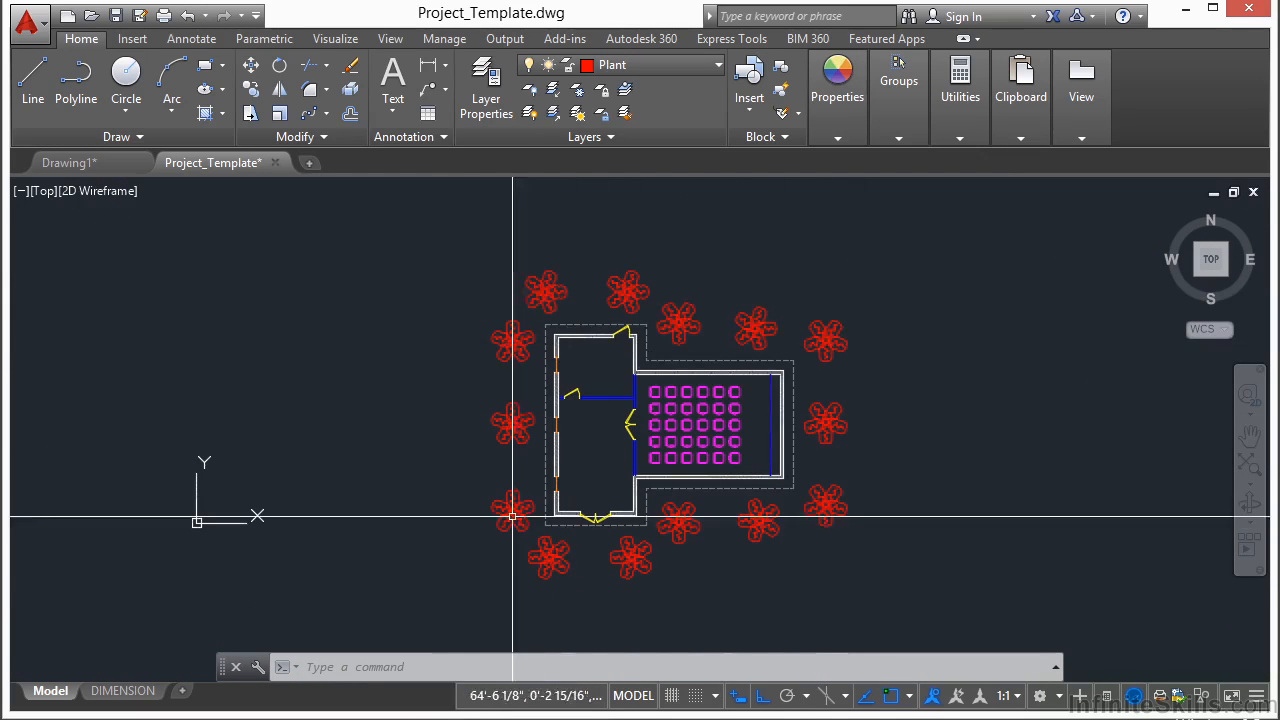
middle_click_drag(597, 434, 512, 415)
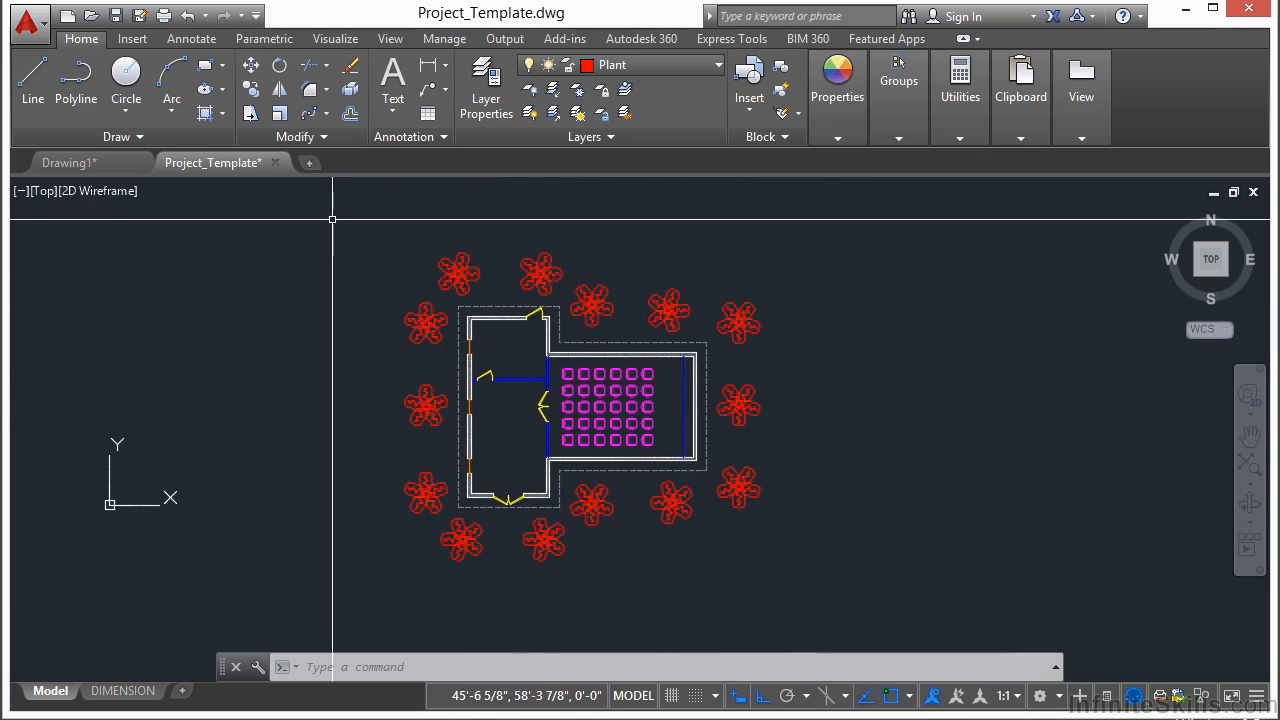